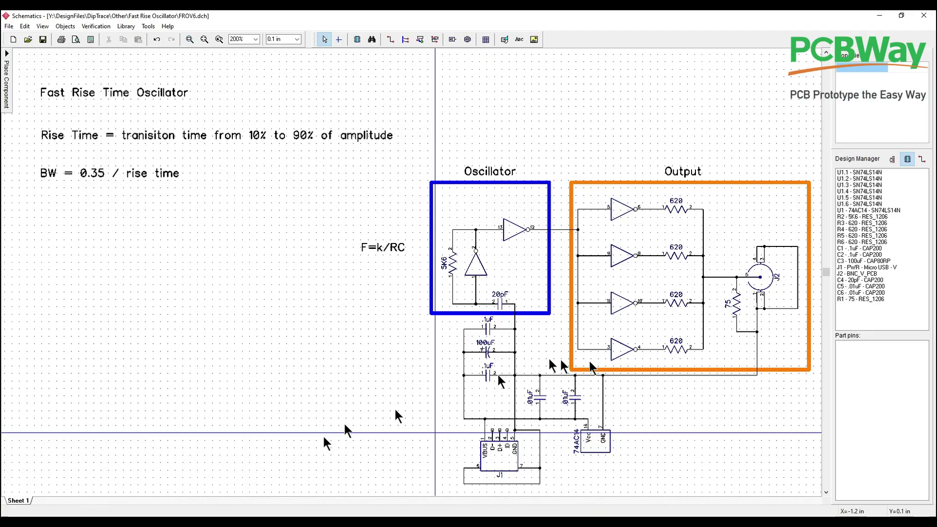
Step: Upload FRTO.zip to the PCBWay quick-turn quote, detected as a 2-layer 21.8 x 36 mm board
left_click(214, 497)
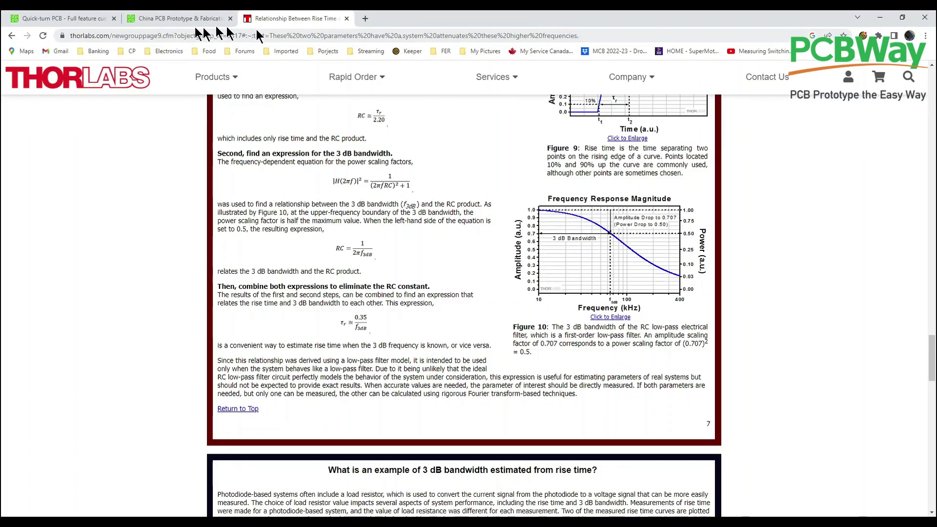
left_click(74, 14)
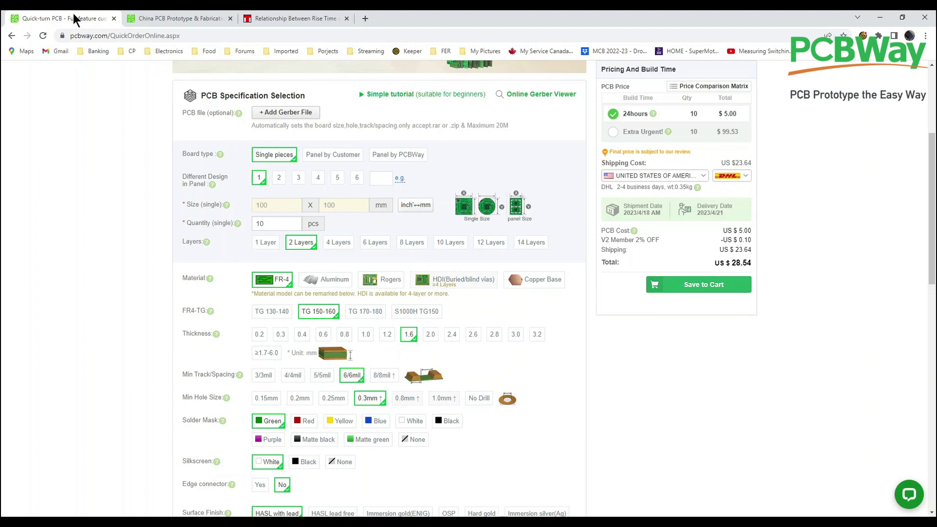
scroll(369, 292, "up", 4)
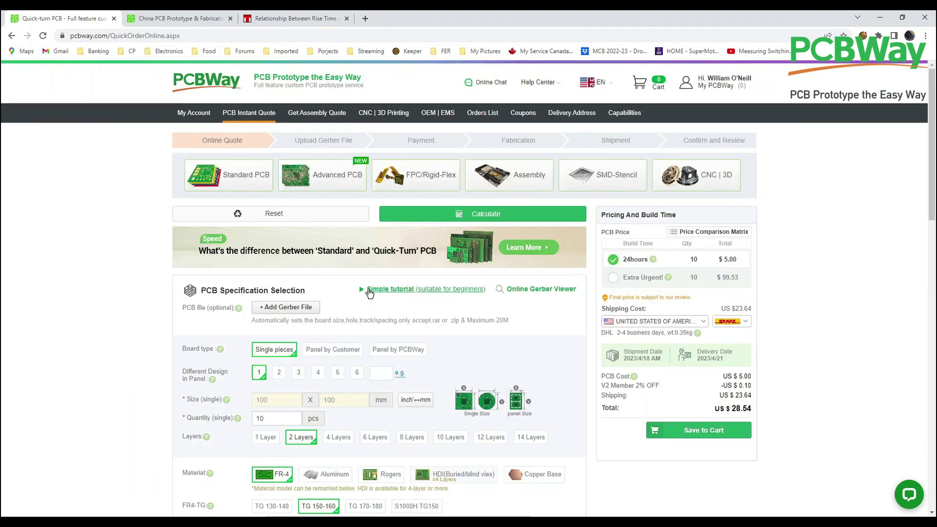
left_click(283, 308)
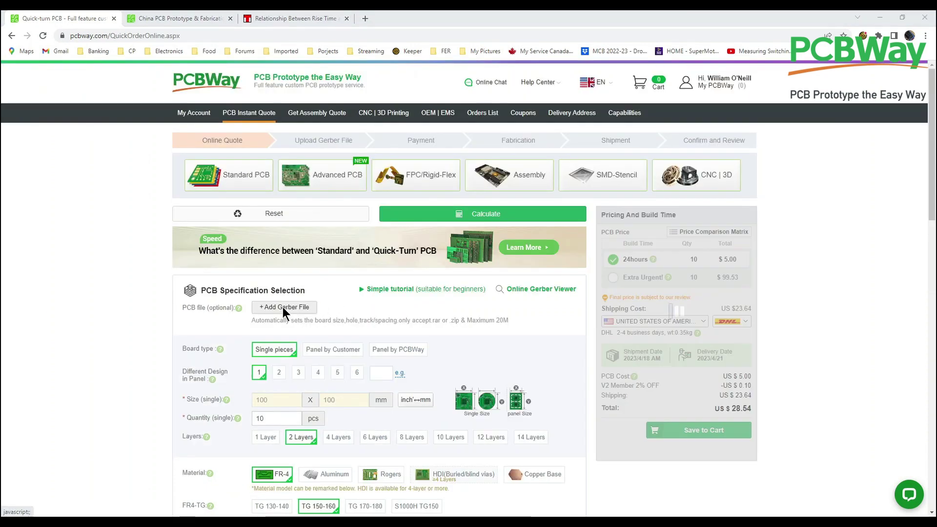
left_click(103, 256)
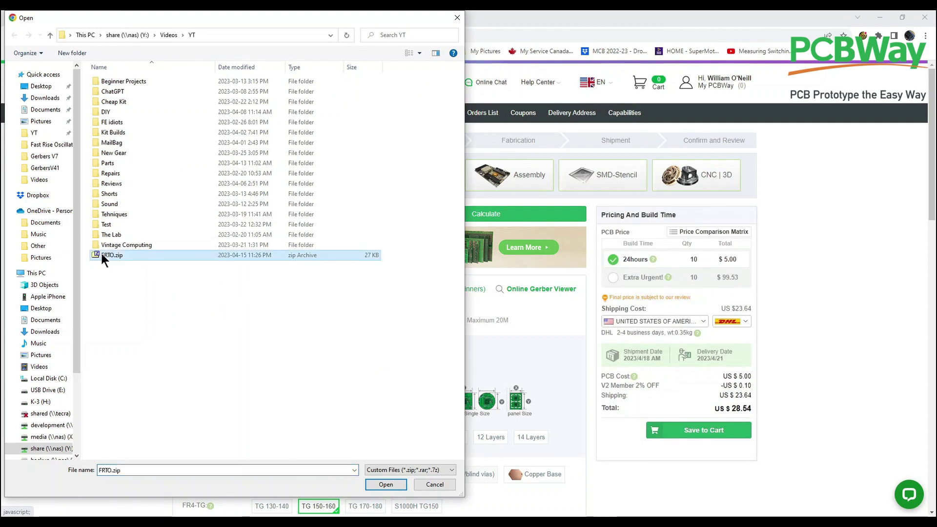
left_click(392, 484)
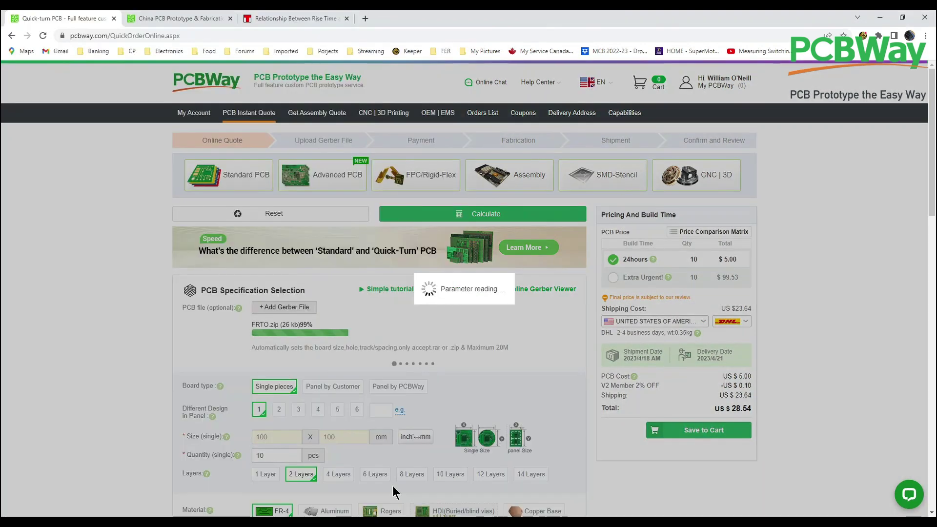
scroll(411, 337, "down", 1)
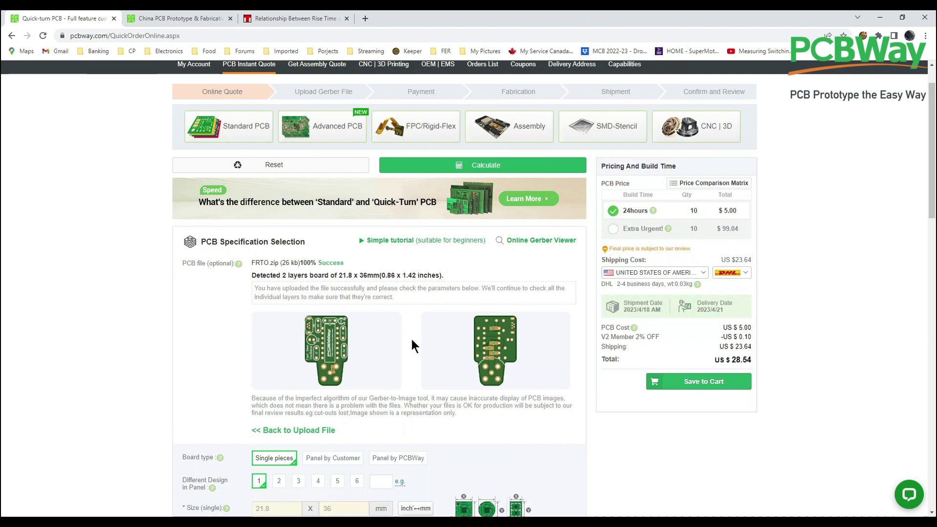
scroll(411, 340, "down", 1)
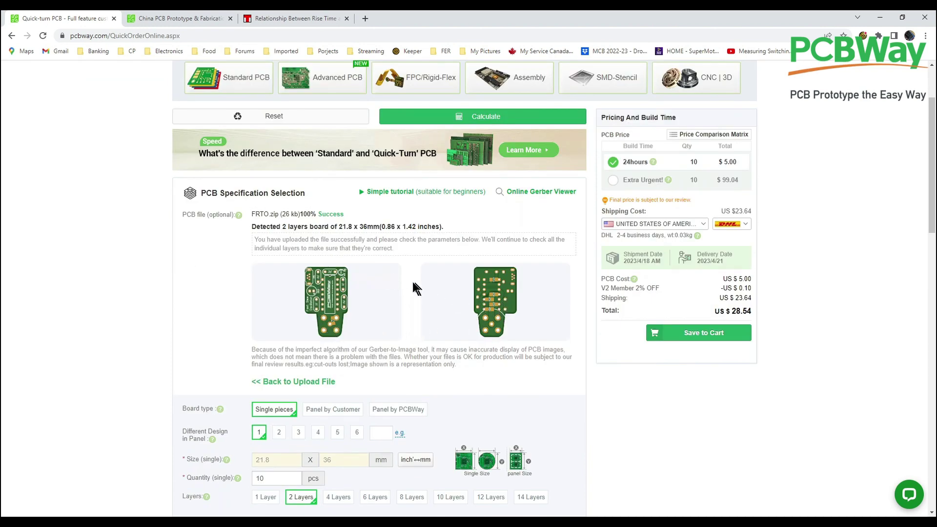
scroll(415, 289, "down", 2)
scroll(413, 288, "down", 4)
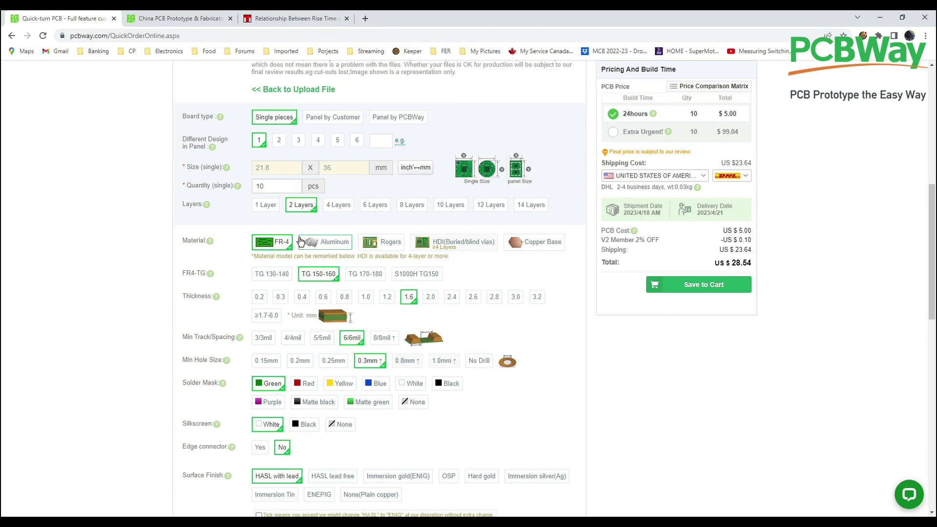
left_click(308, 384)
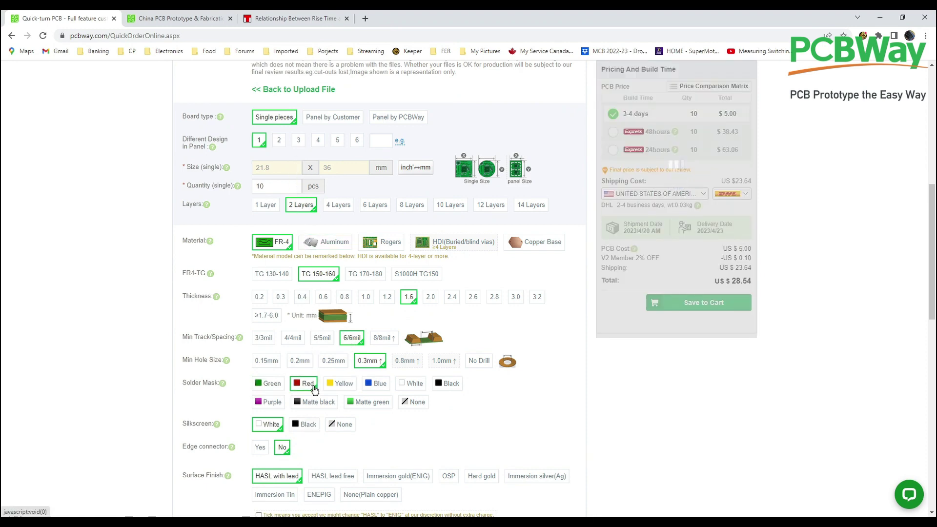
scroll(314, 389, "up", 2)
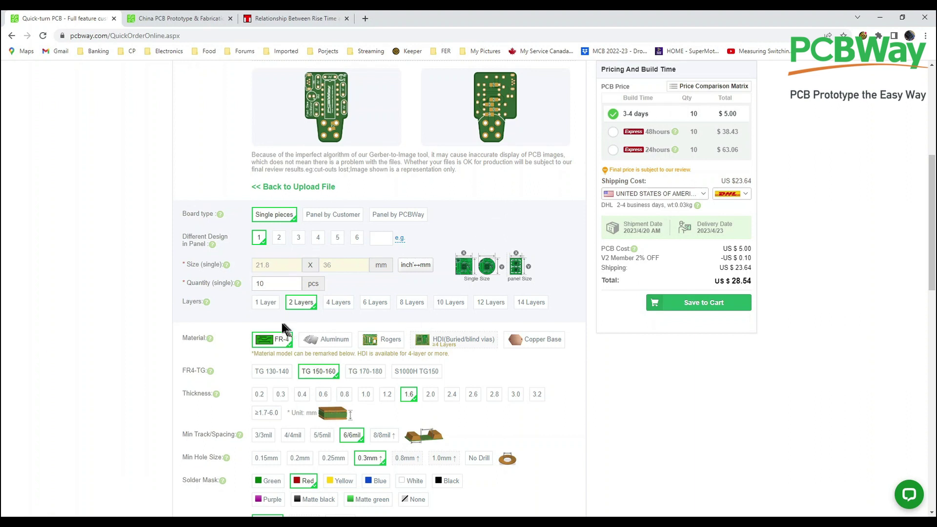
left_click(271, 490)
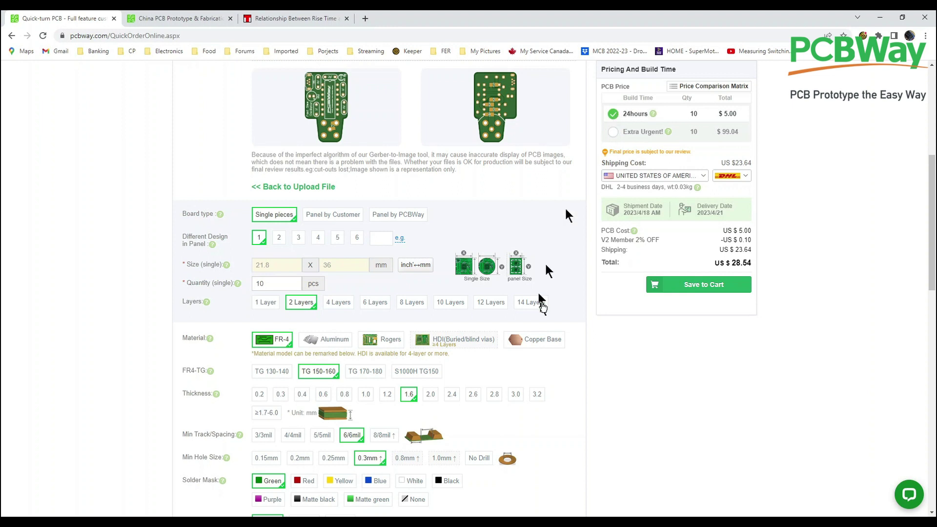
left_click(306, 482)
left_click(377, 482)
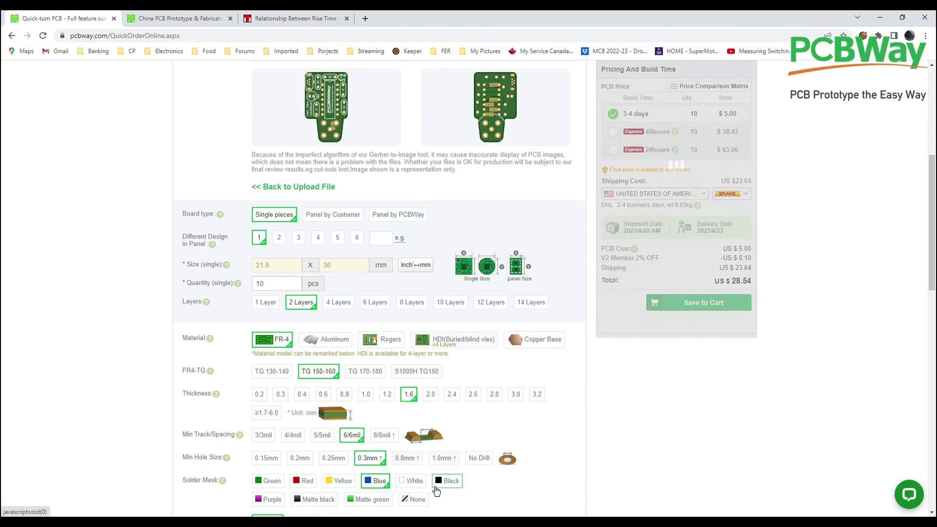
left_click(436, 486)
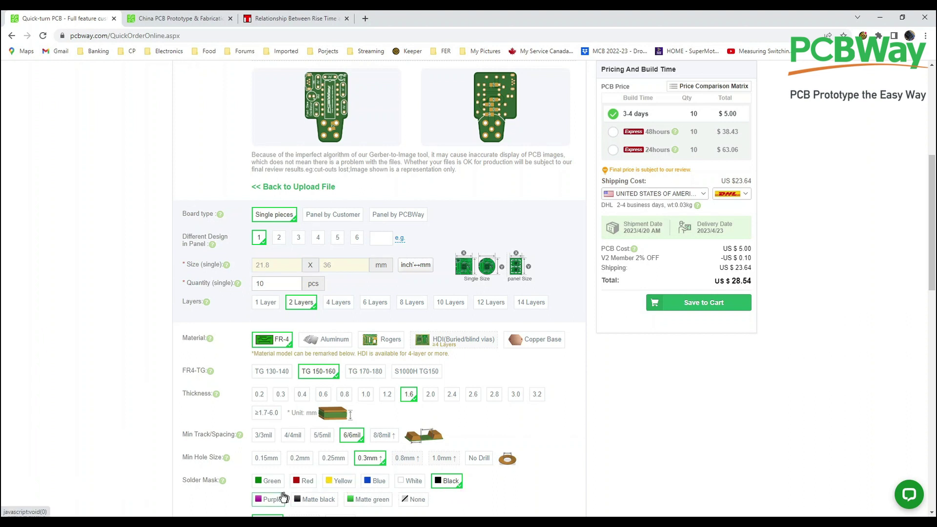
left_click(272, 501)
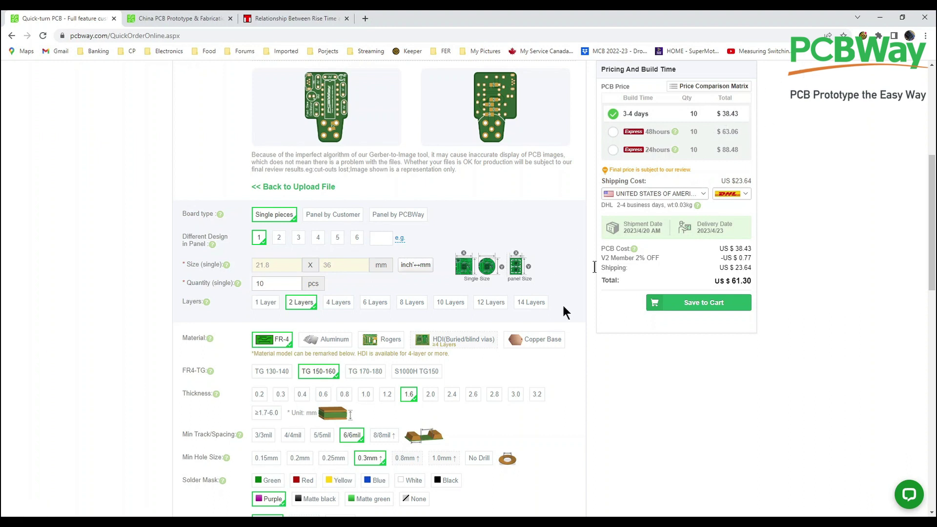
left_click(264, 486)
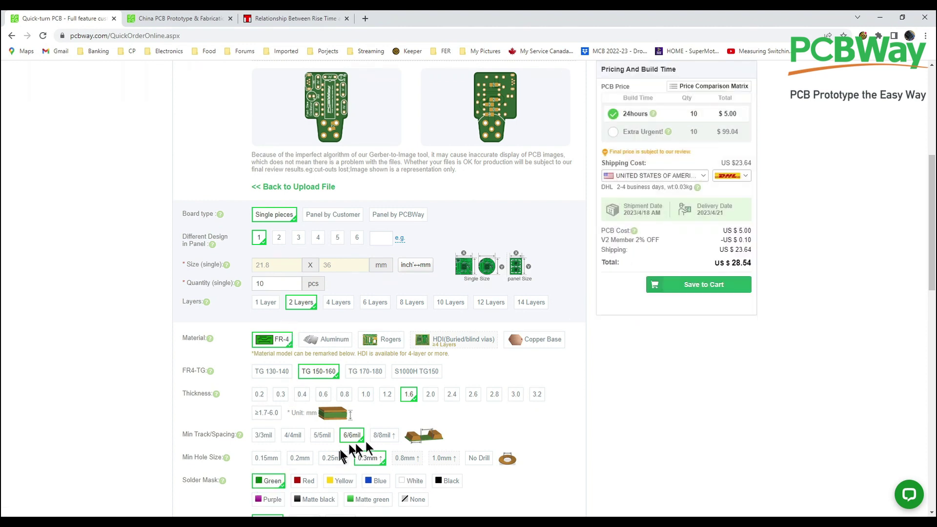
Step: Add the board to the cart and check out with E-packet shipping for US $14.40
left_click(704, 285)
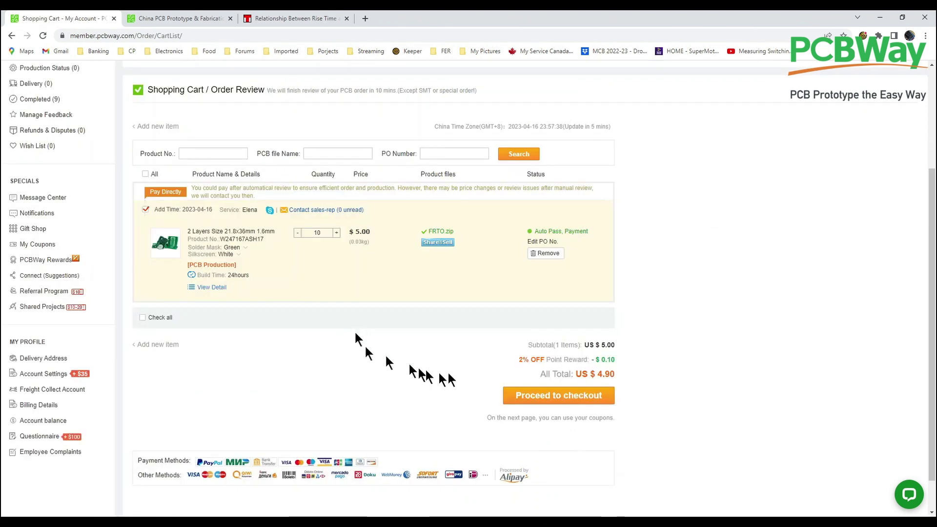
left_click(568, 401)
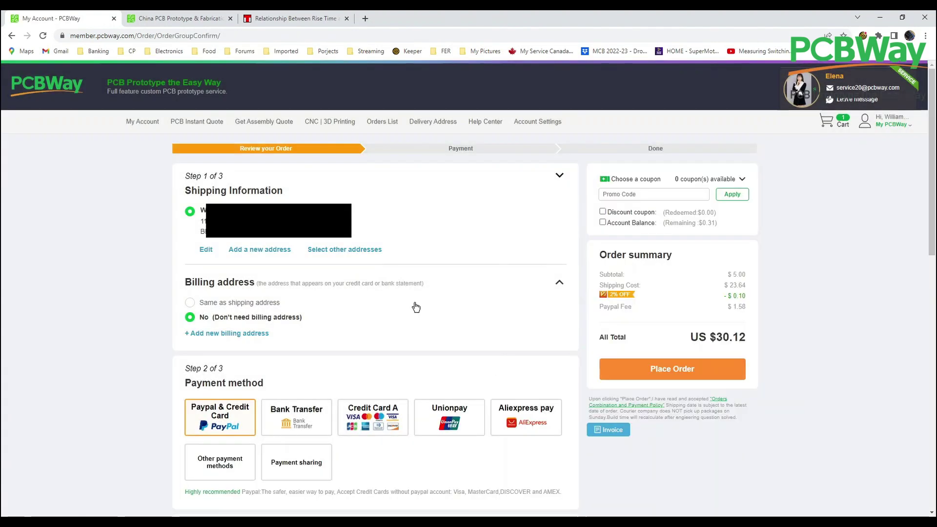
scroll(248, 293, "down", 3)
scroll(256, 283, "down", 4)
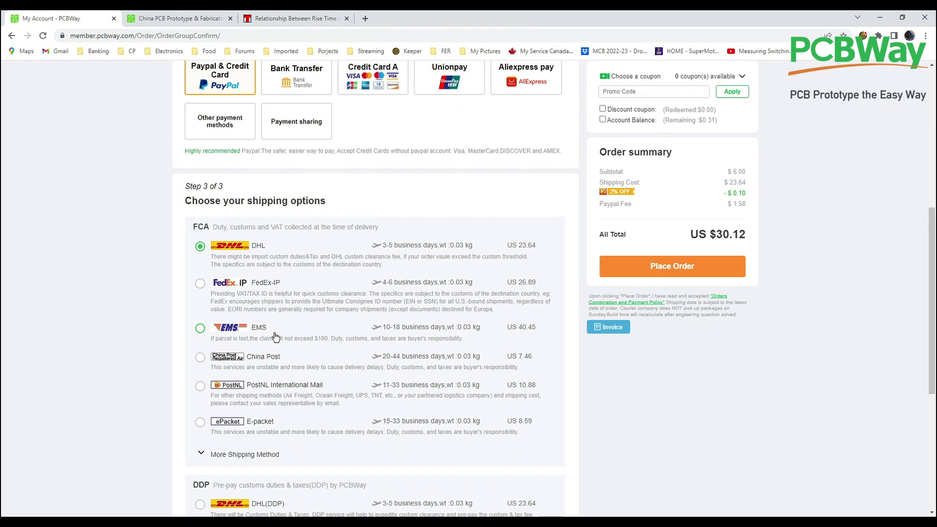
left_click(202, 423)
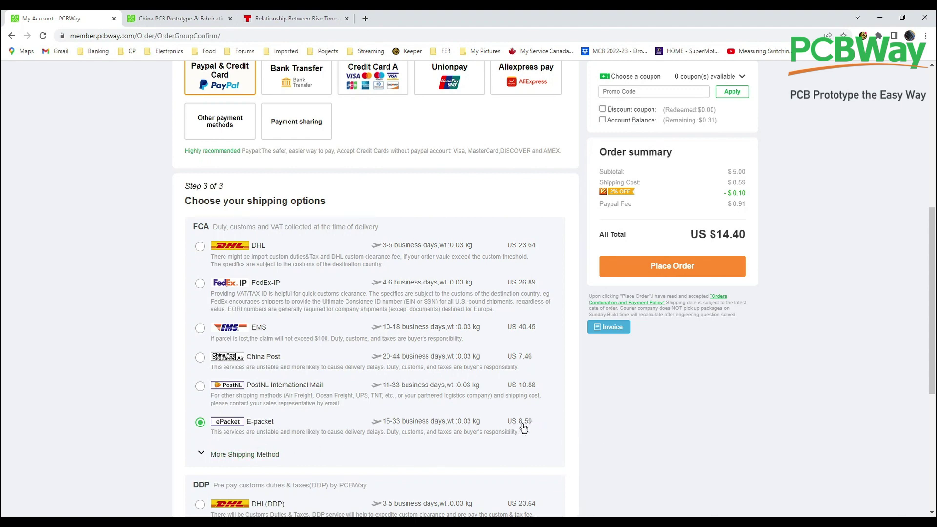
Step: Switch to the PCBWay home page with its Instant Quote form
scroll(658, 397, "up", 1)
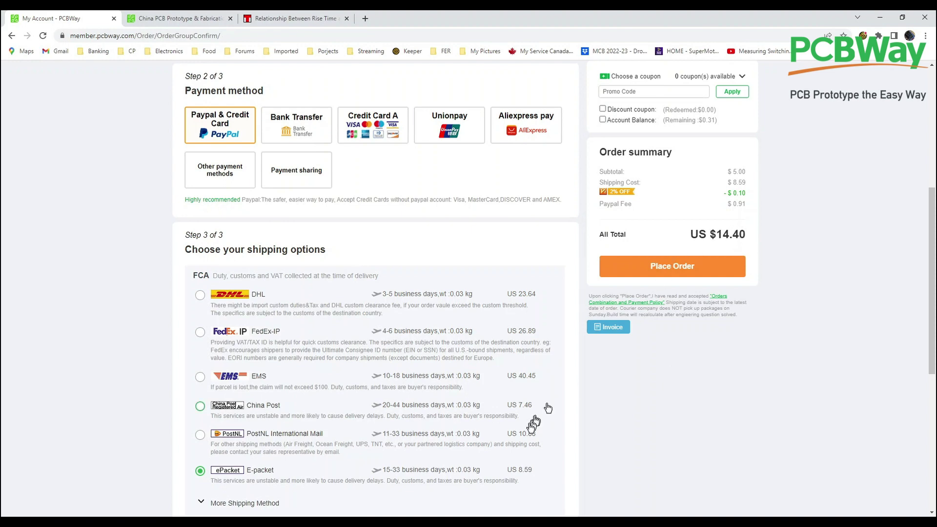
scroll(522, 433, "down", 2)
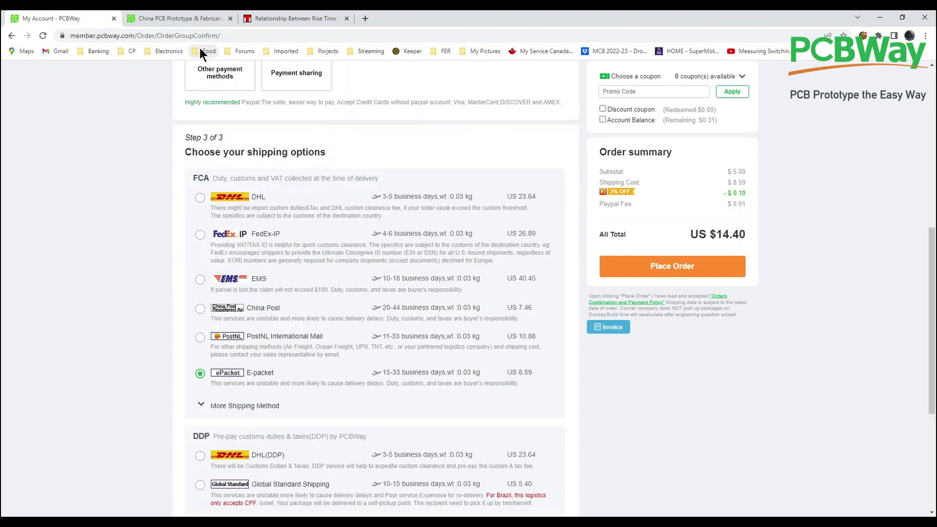
left_click(177, 13)
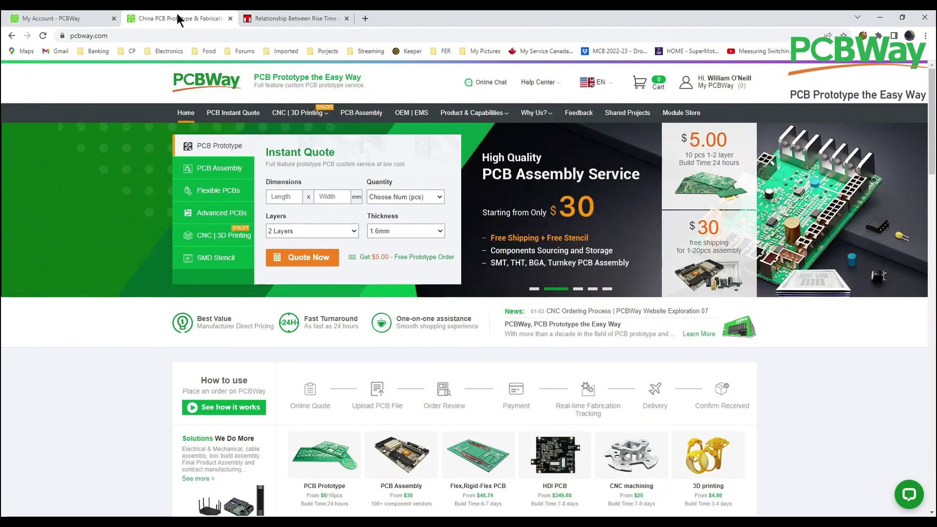
Step: Open the Technical Support page under Why Us? to see Gerber guides for Eagle, KiCad and DipTrace
mouse_move(523, 116)
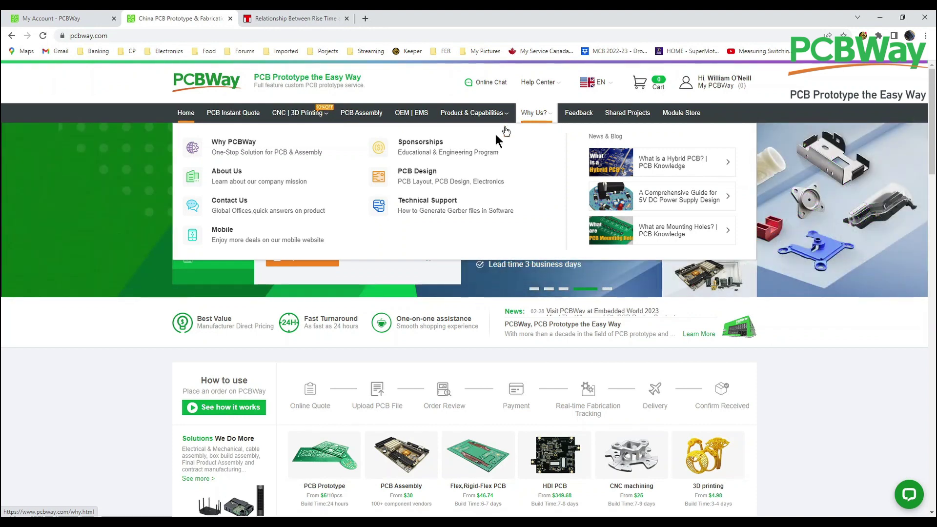
left_click(428, 200)
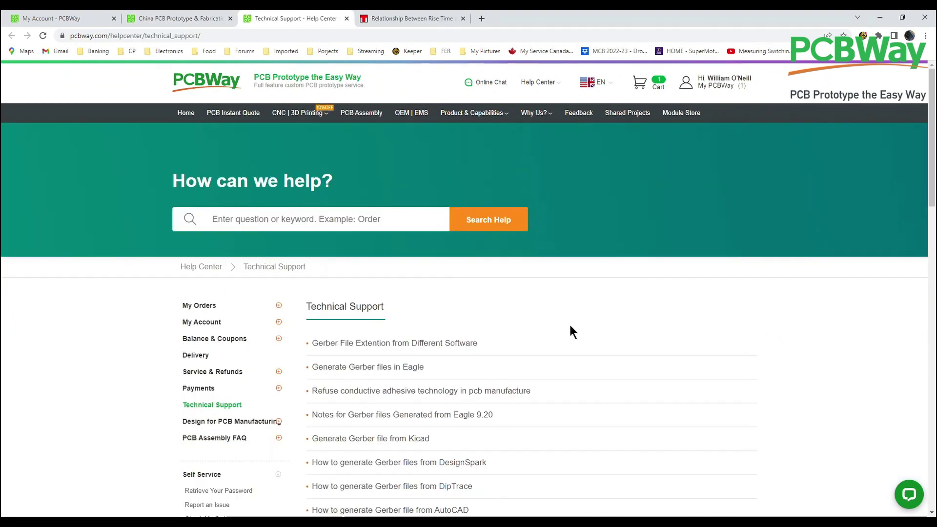
scroll(569, 323, "down", 1)
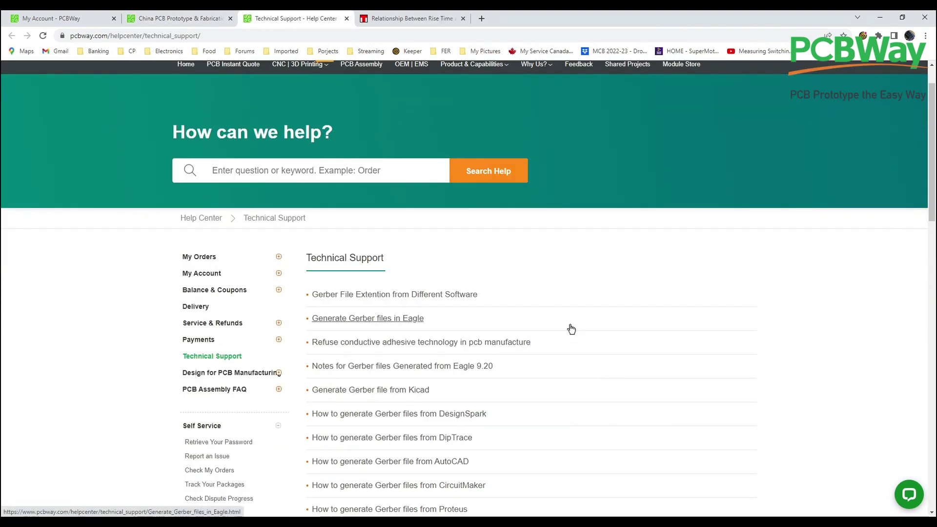
scroll(571, 329, "down", 1)
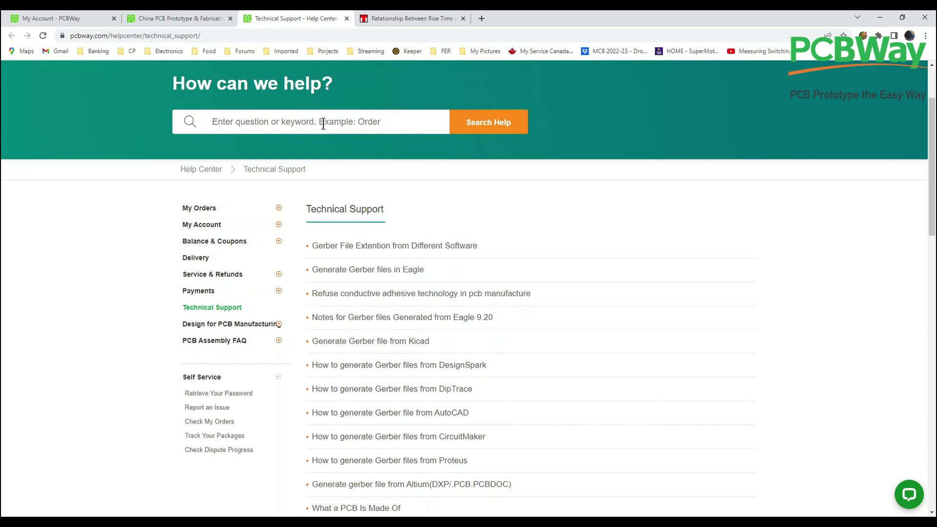
Step: Search help for 'gl' and read the Electronic Terms Glossary from AC, Bandwidth and Bode Plot onward
type("glo")
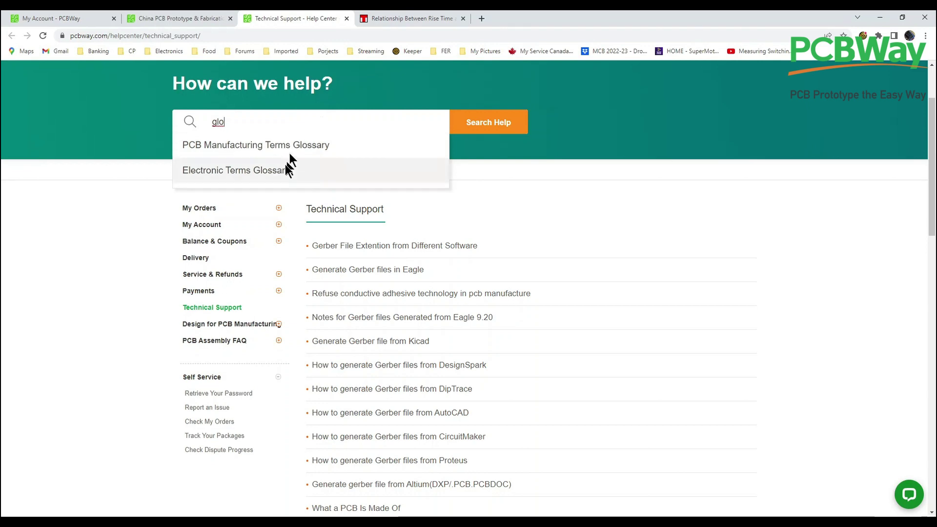
left_click(279, 171)
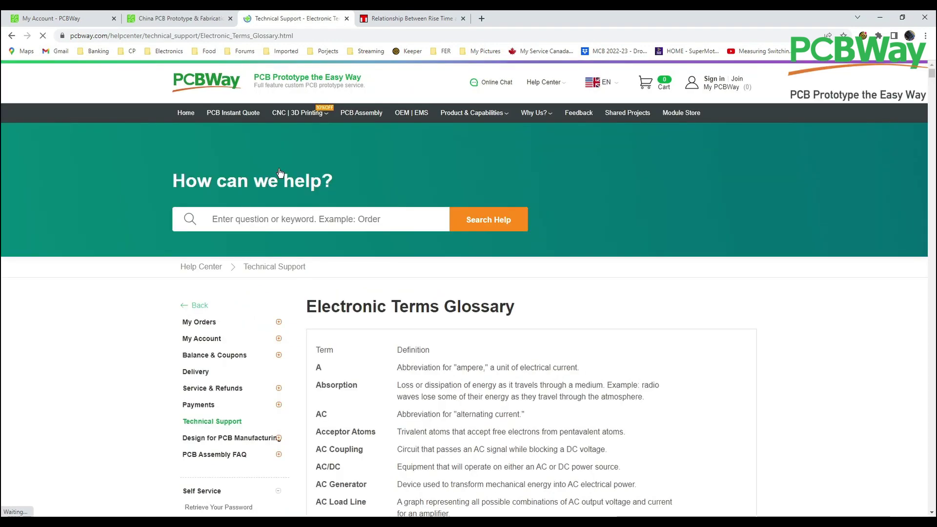
scroll(414, 324, "down", 5)
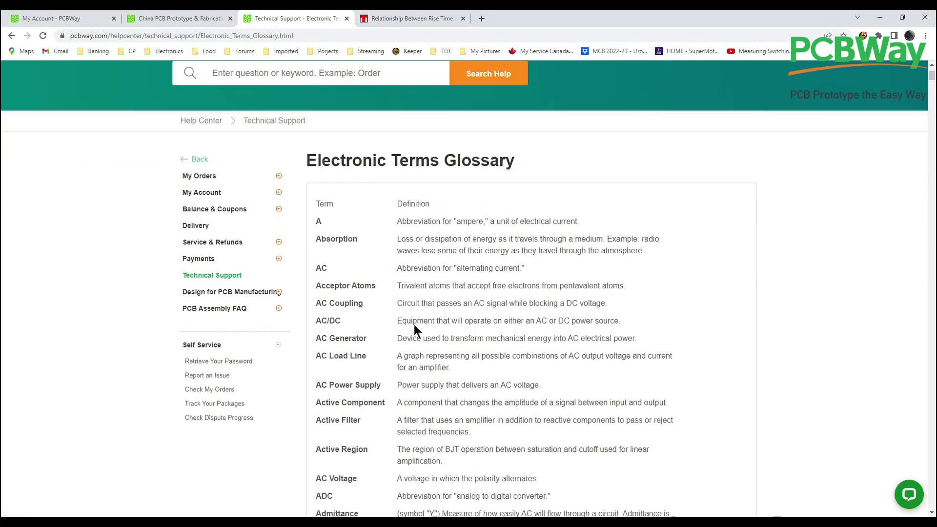
scroll(414, 324, "down", 8)
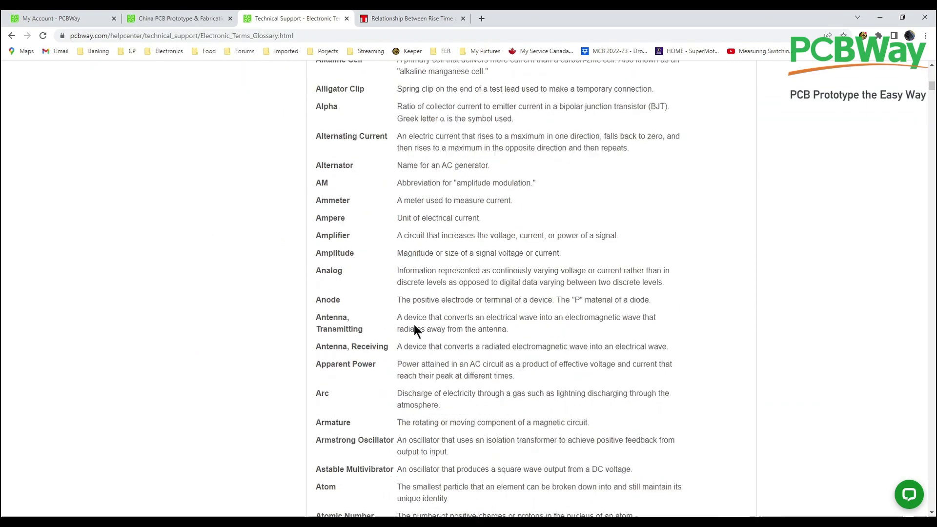
scroll(414, 324, "down", 2)
scroll(414, 324, "up", 12)
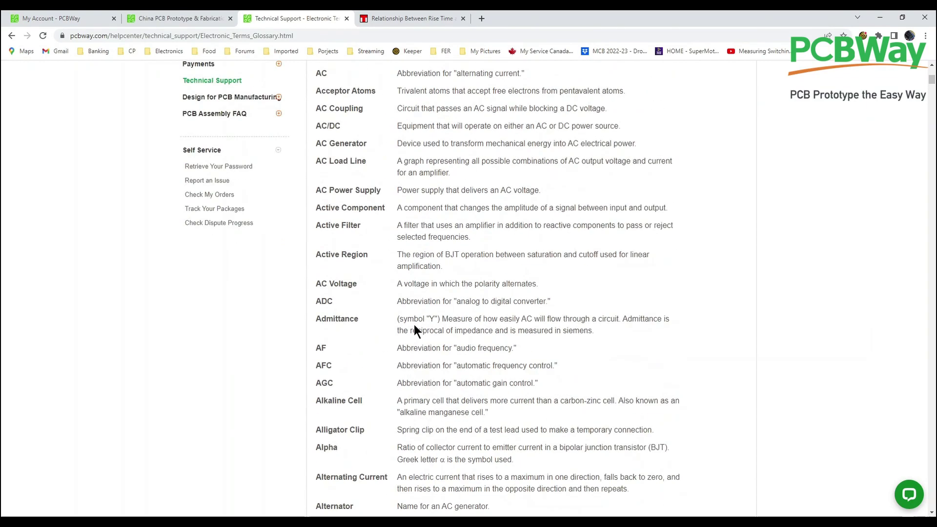
scroll(414, 324, "down", 4)
scroll(414, 324, "down", 15)
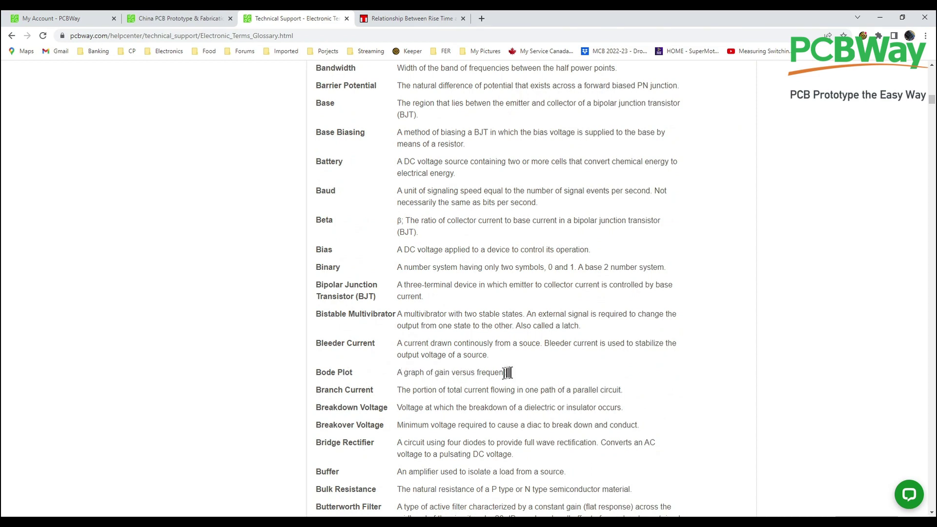
scroll(513, 373, "down", 4)
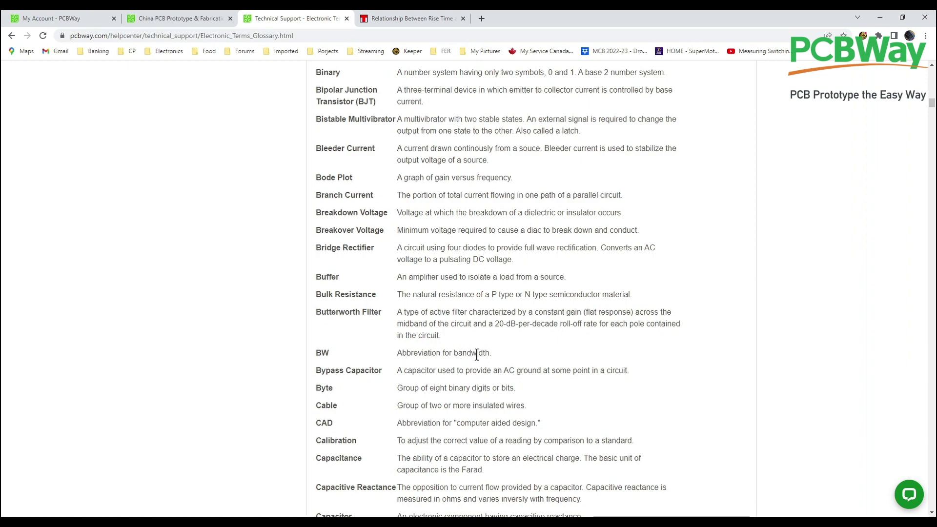
scroll(477, 355, "down", 10)
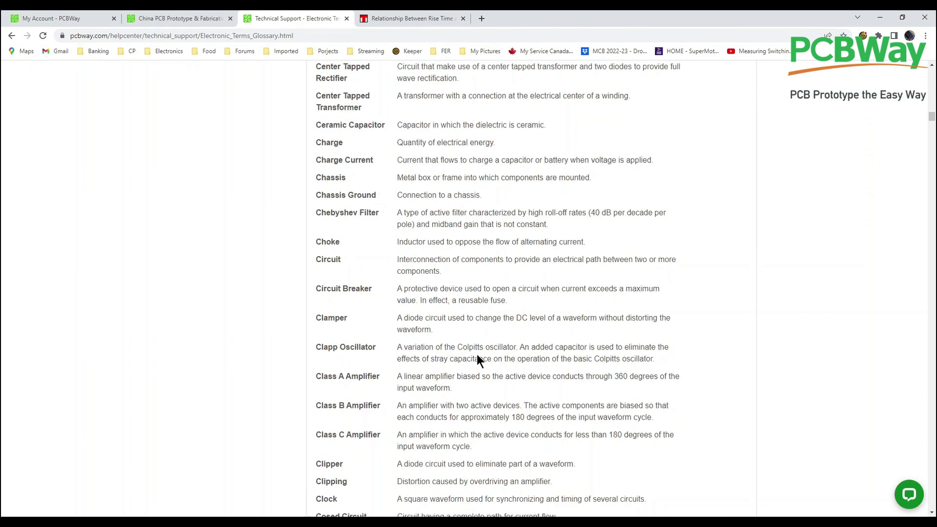
scroll(477, 355, "up", 15)
scroll(477, 354, "up", 20)
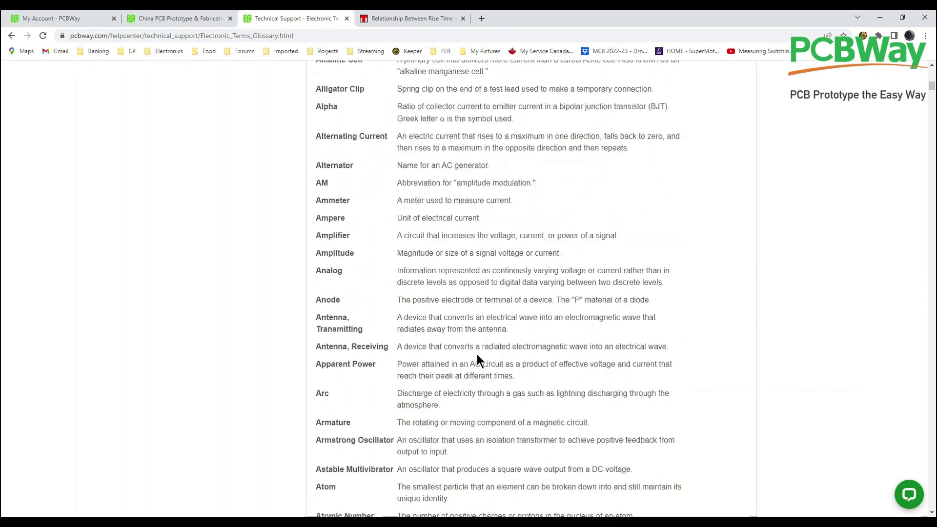
Step: Search help for 'dip' and read the DipTrace Gerber guide's Outputs-Gerber export steps
scroll(476, 354, "up", 2)
left_click(331, 219)
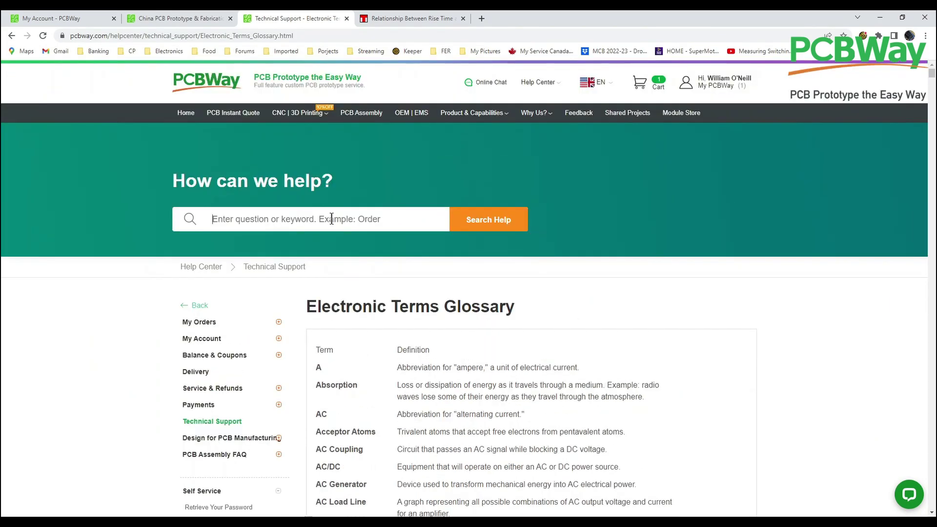
type("dip")
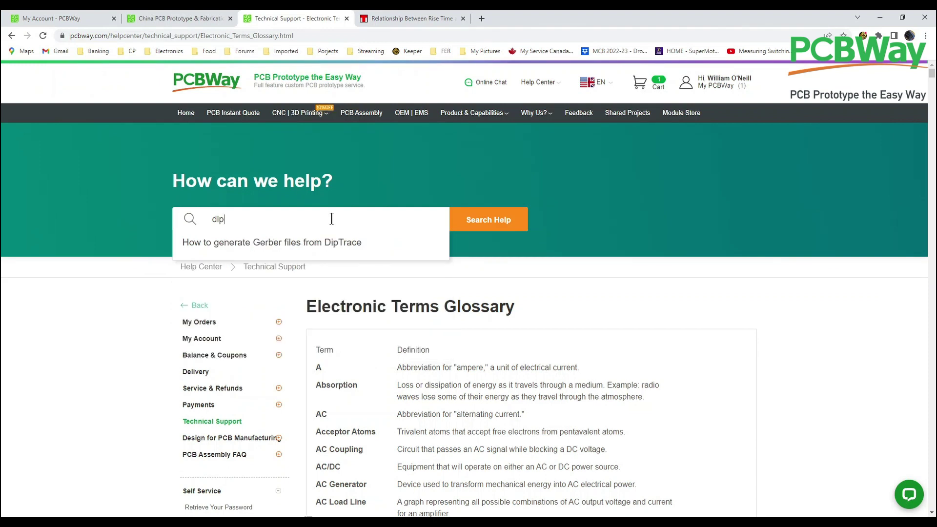
left_click(268, 246)
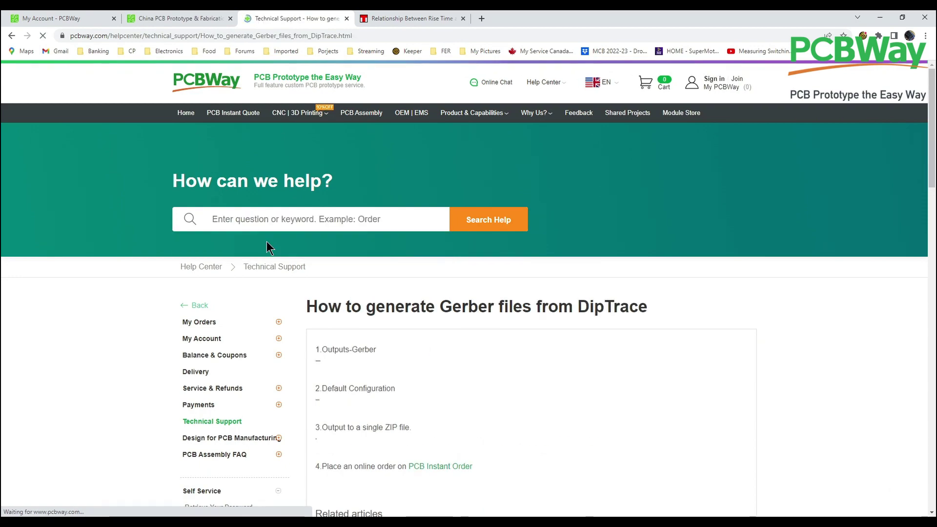
scroll(543, 338, "down", 5)
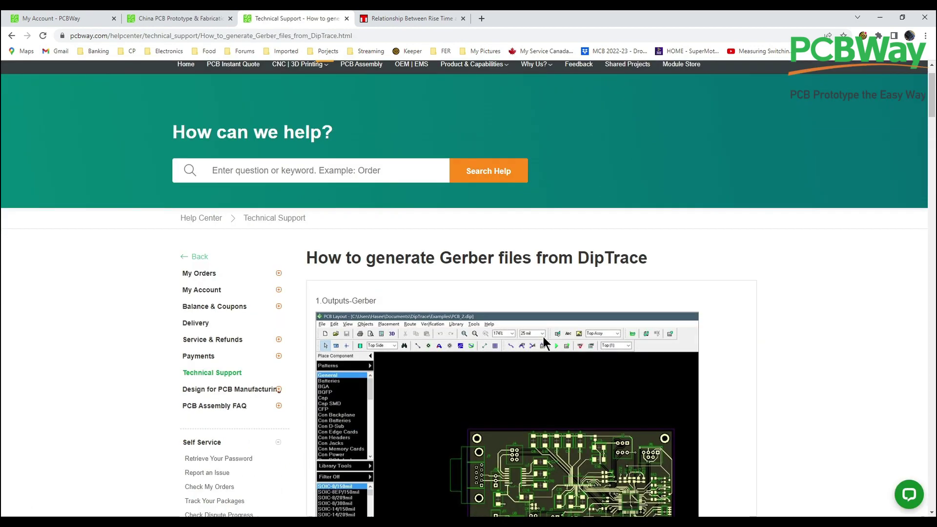
scroll(545, 341, "down", 10)
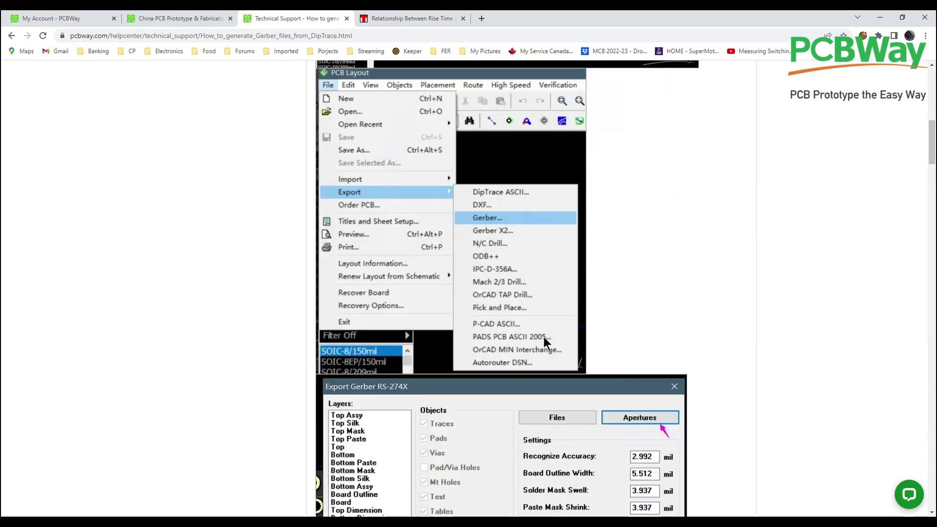
scroll(543, 337, "down", 12)
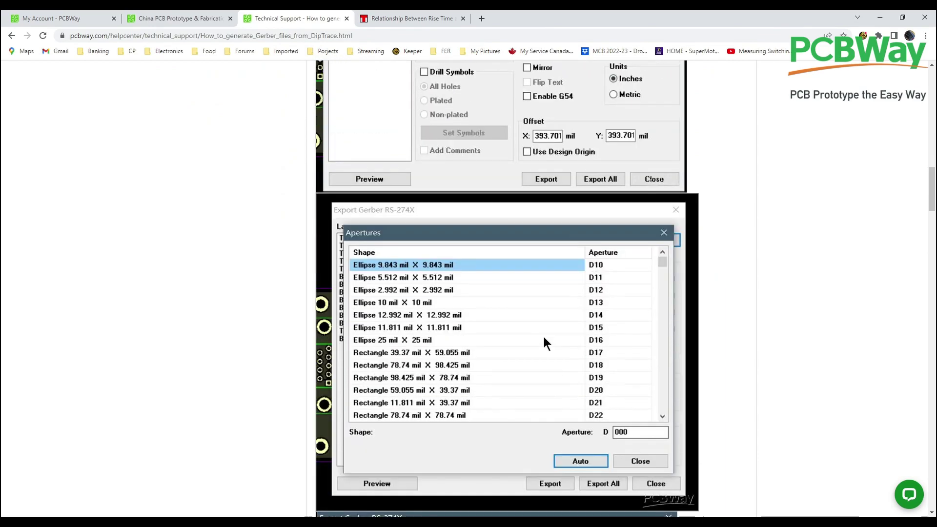
scroll(543, 337, "down", 3)
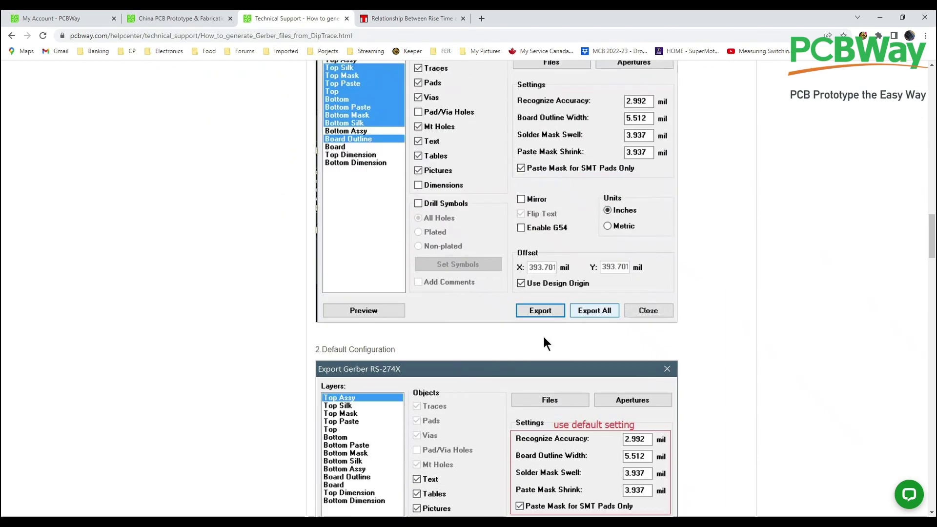
scroll(543, 335, "up", 16)
scroll(542, 334, "up", 15)
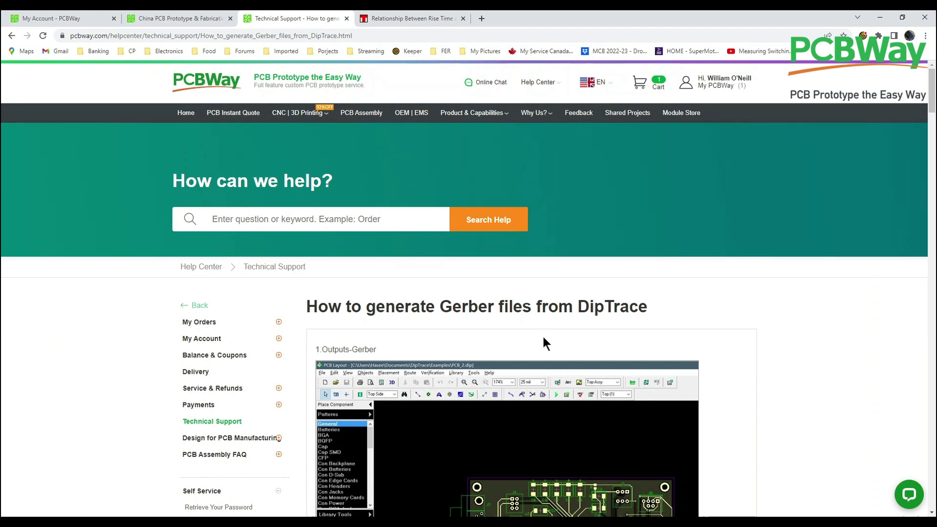
Step: Search help for 'eagl' and look over the Eagle Gerber article's drill and CAM steps
left_click(327, 215)
type("eagle")
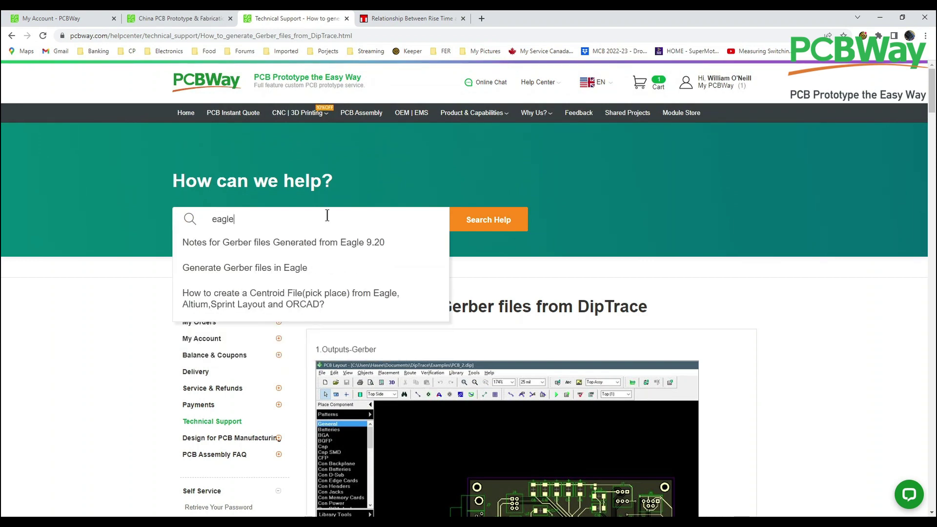
left_click(300, 263)
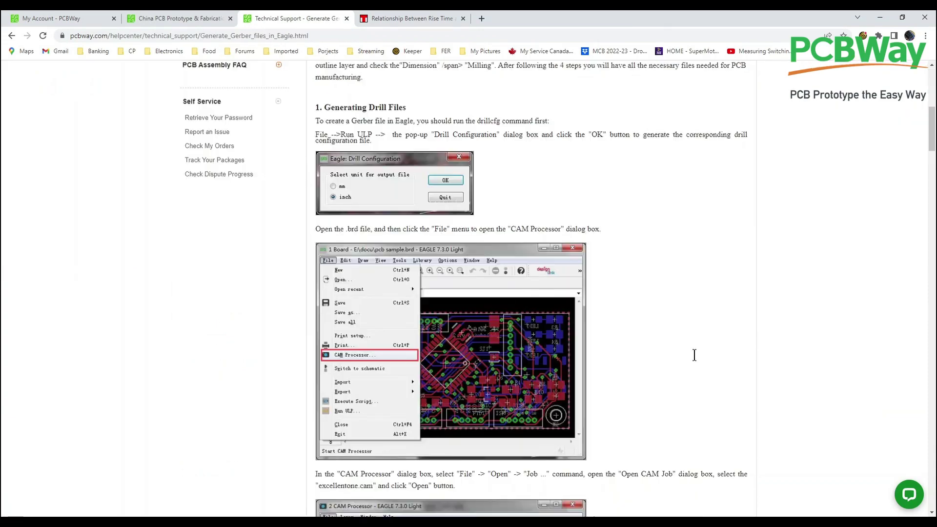
scroll(695, 355, "down", 15)
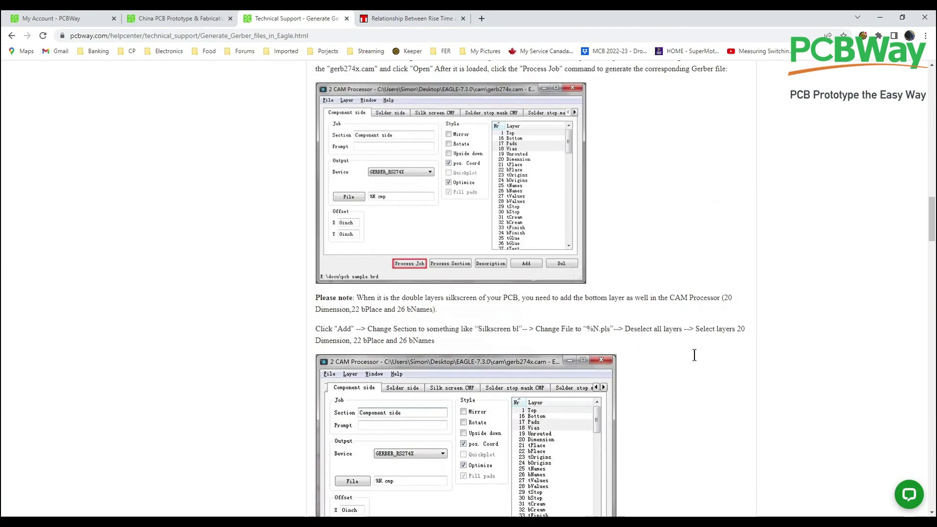
scroll(694, 355, "down", 10)
scroll(695, 354, "up", 10)
scroll(695, 355, "up", 20)
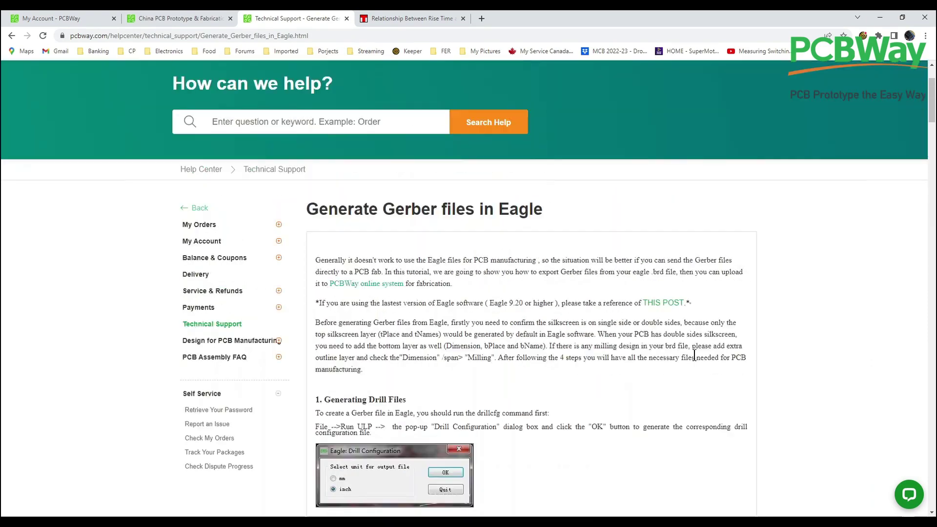
scroll(695, 355, "up", 2)
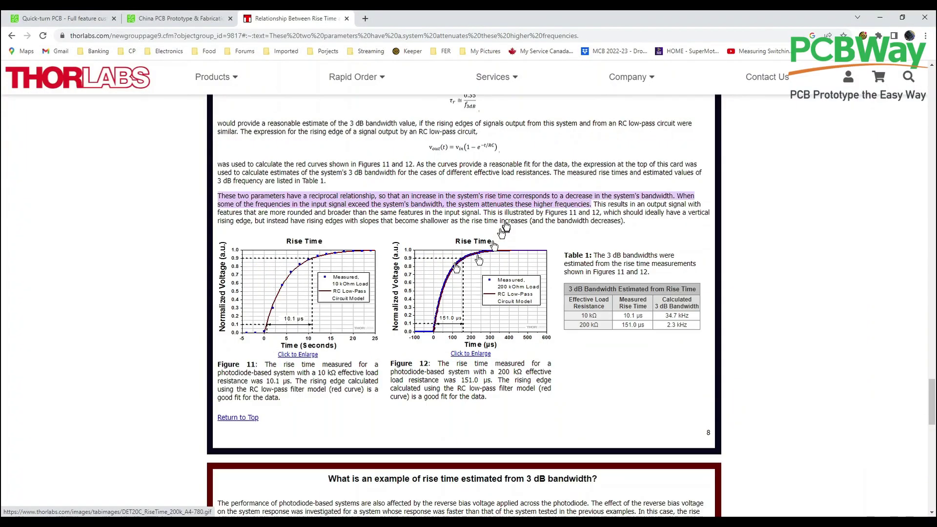
Step: Scroll the Thorlabs page past the 3 dB bandwidth and RC low-pass cards to the rise-time equations
scroll(506, 227, "up", 20)
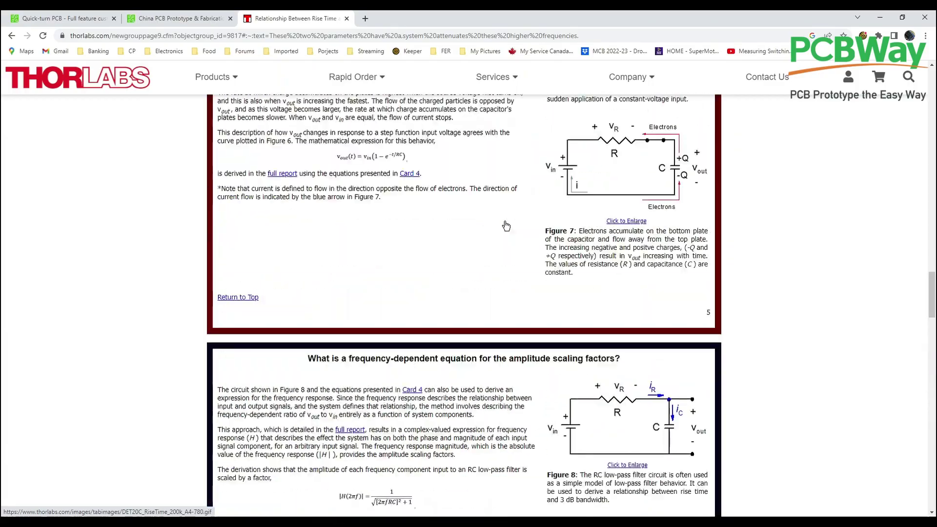
scroll(506, 226, "up", 20)
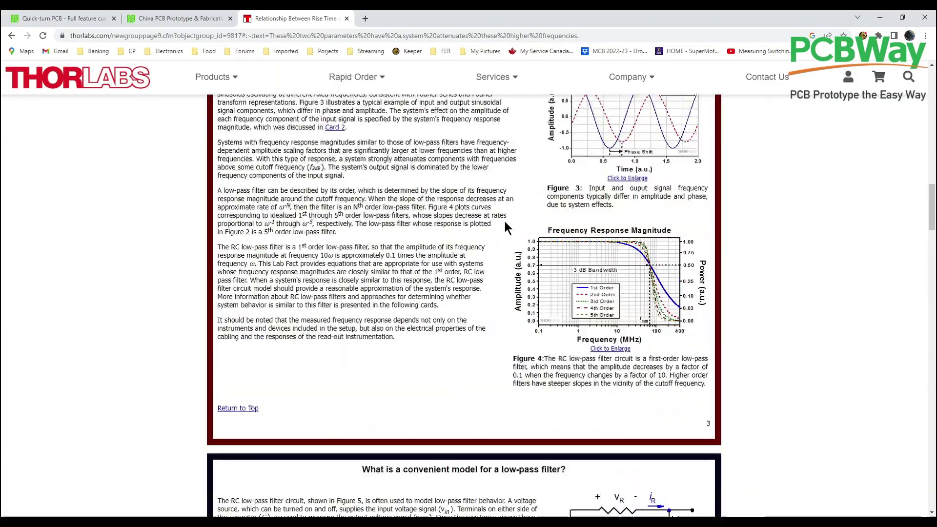
scroll(505, 225, "up", 20)
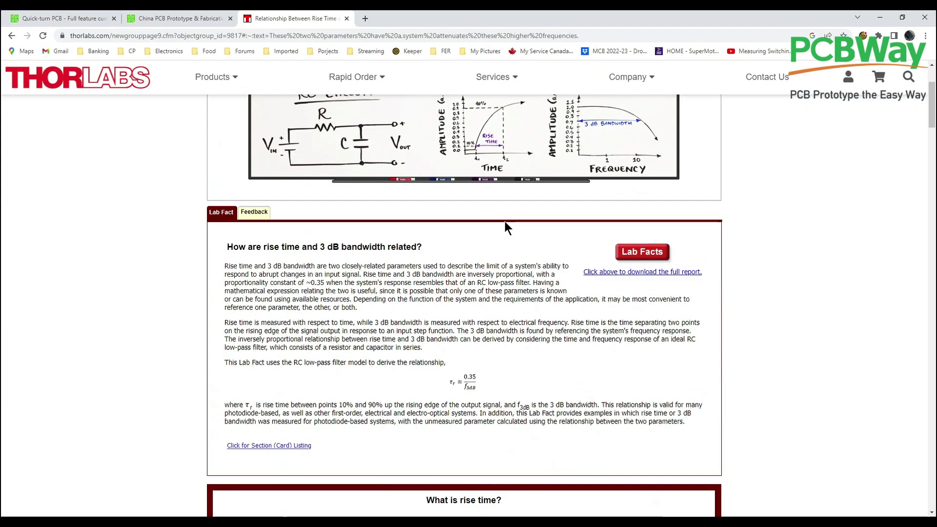
scroll(505, 225, "up", 2)
scroll(505, 221, "down", 8)
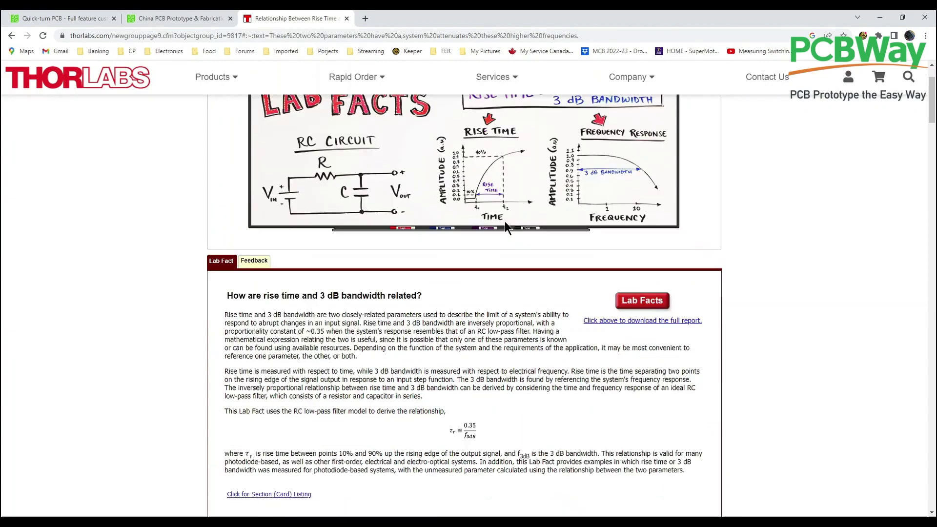
scroll(505, 222, "down", 4)
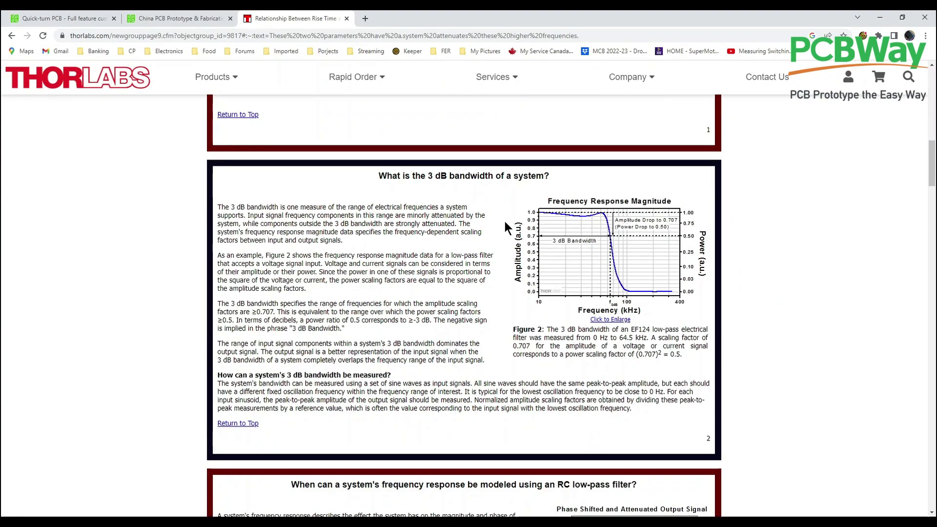
scroll(505, 221, "down", 3)
scroll(505, 221, "down", 4)
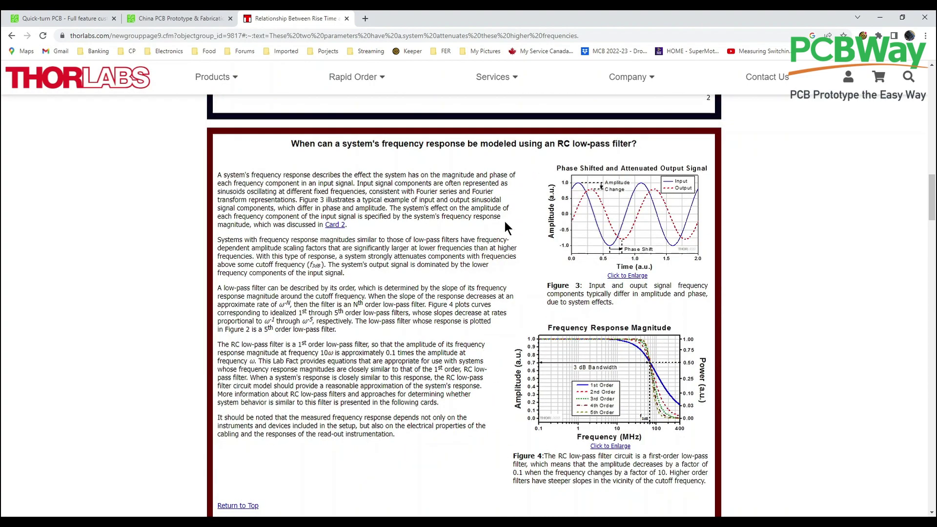
scroll(505, 221, "down", 9)
scroll(504, 221, "down", 20)
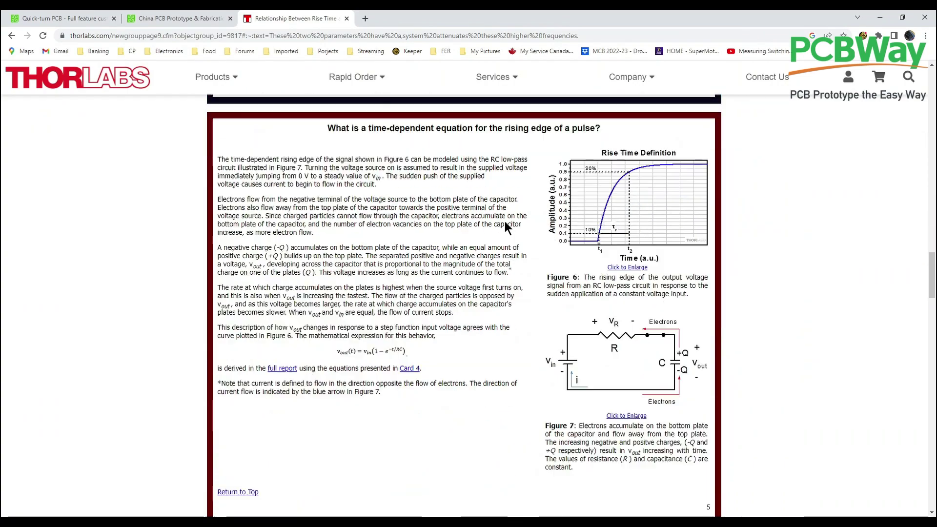
scroll(505, 221, "down", 5)
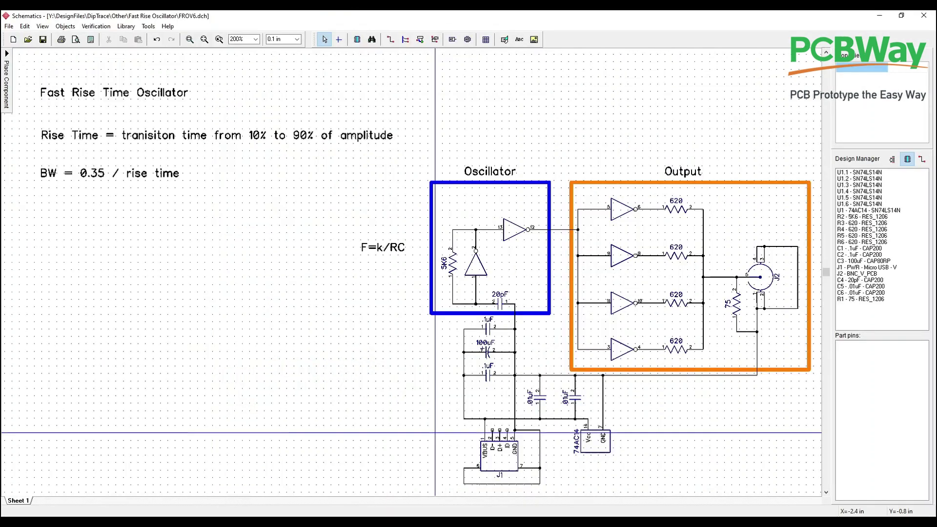
left_click(55, 175)
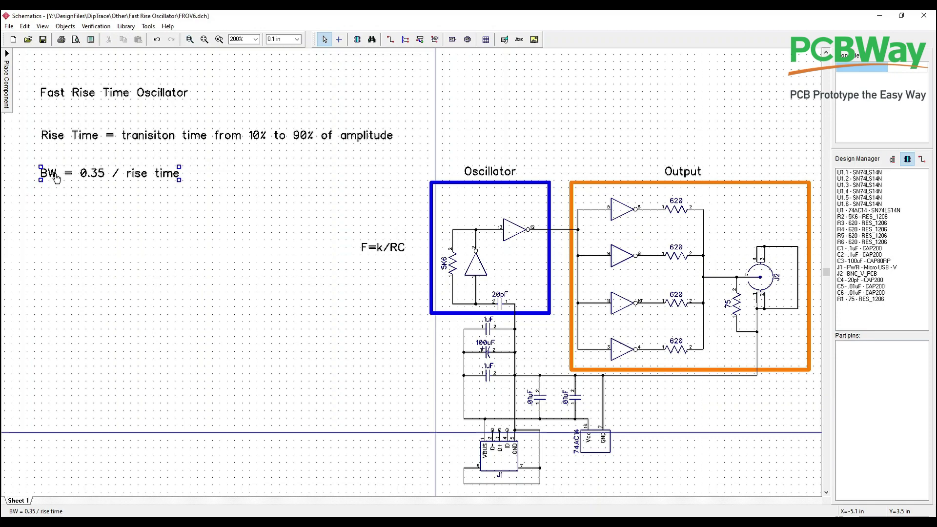
left_click(710, 107)
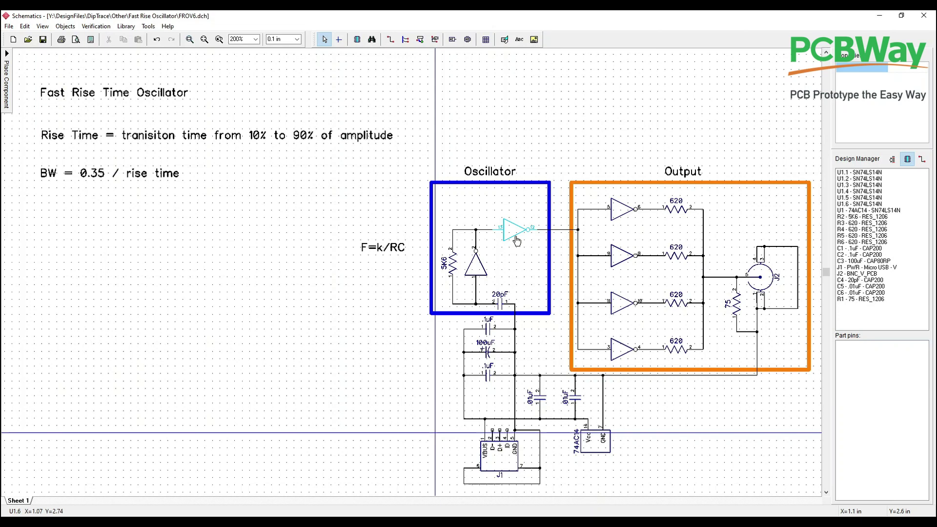
Step: Select and then deselect the F=k/RC frequency note on the oscillator schematic
left_click(381, 254)
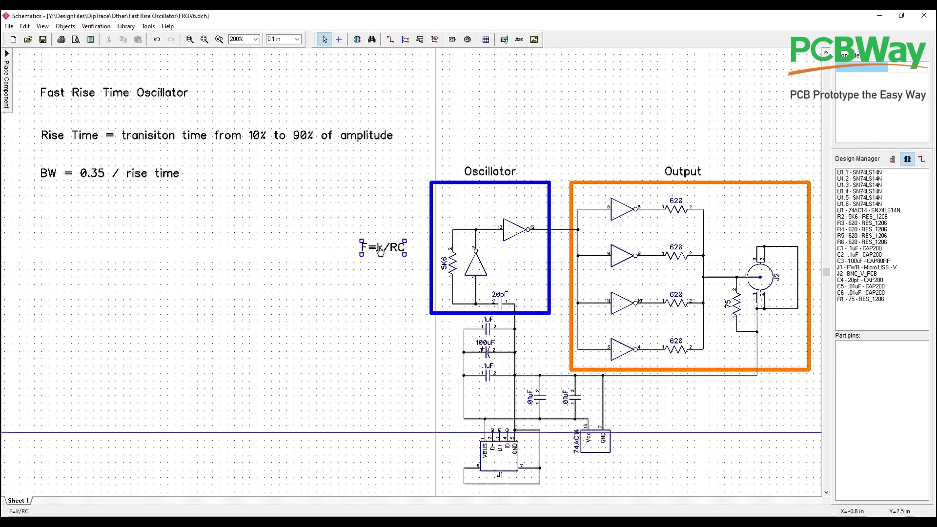
left_click(453, 261)
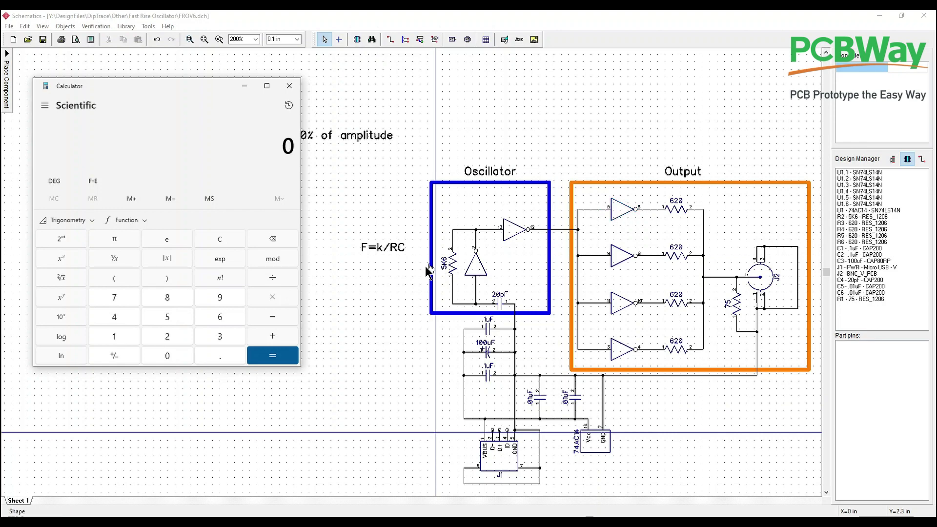
Step: Compute 4/628 in Calculator as the reciprocal of 628 multiplied by 4
left_click(218, 322)
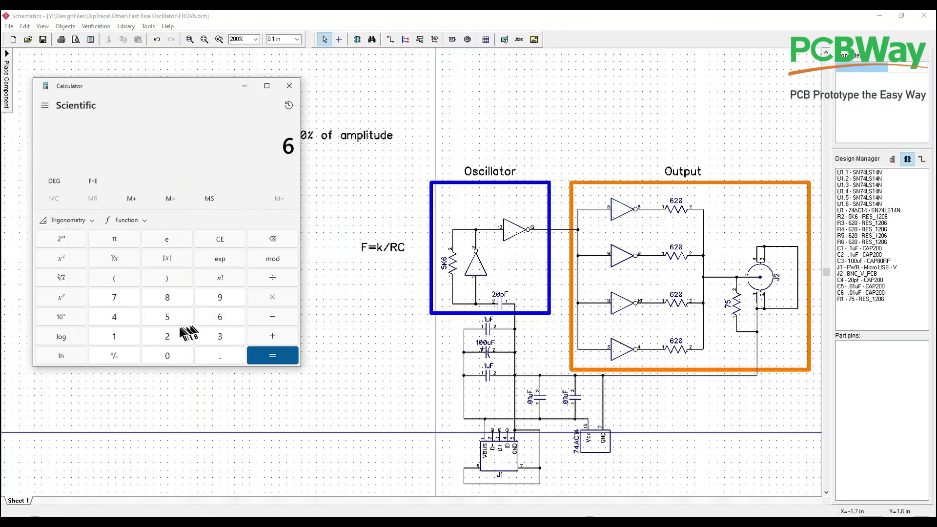
left_click(167, 336)
left_click(167, 299)
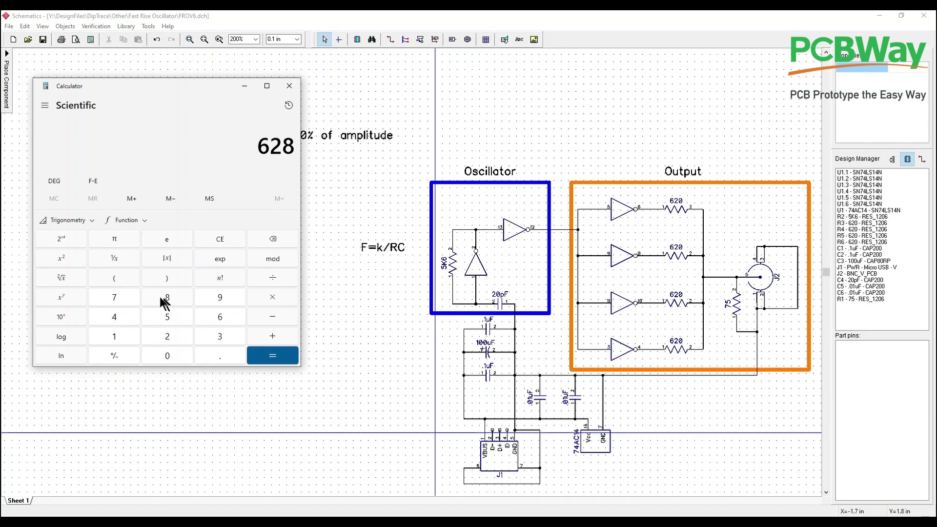
left_click(115, 260)
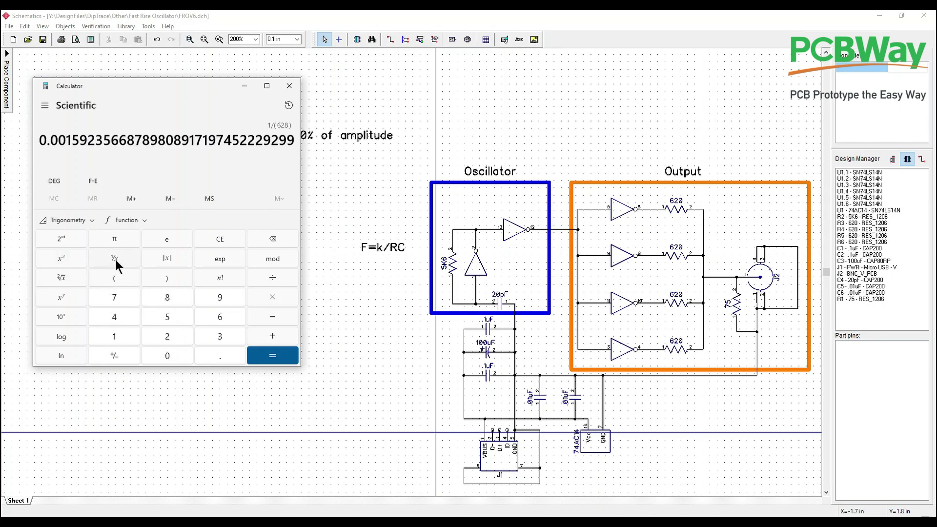
left_click(270, 298)
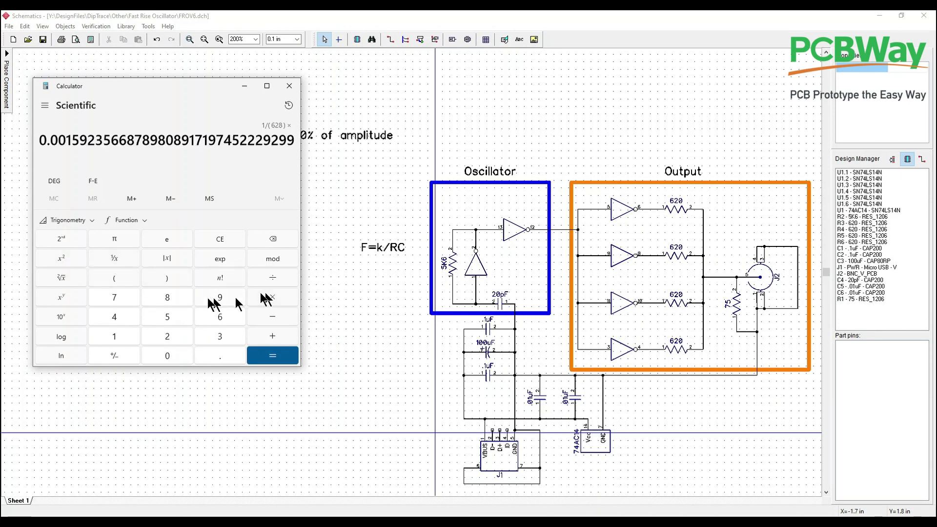
left_click(124, 317)
left_click(269, 356)
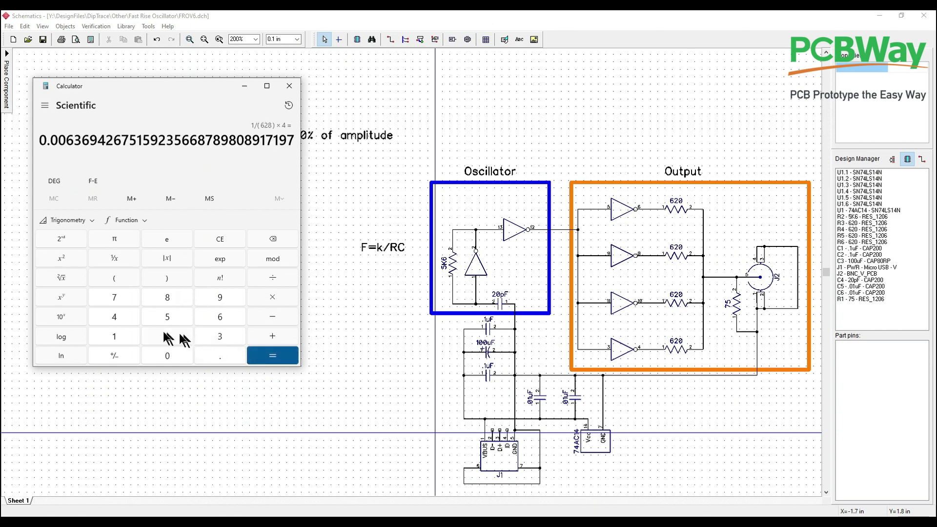
Step: Add 1/75, invert the sum to get about 50.75, then close Calculator
key("plus")
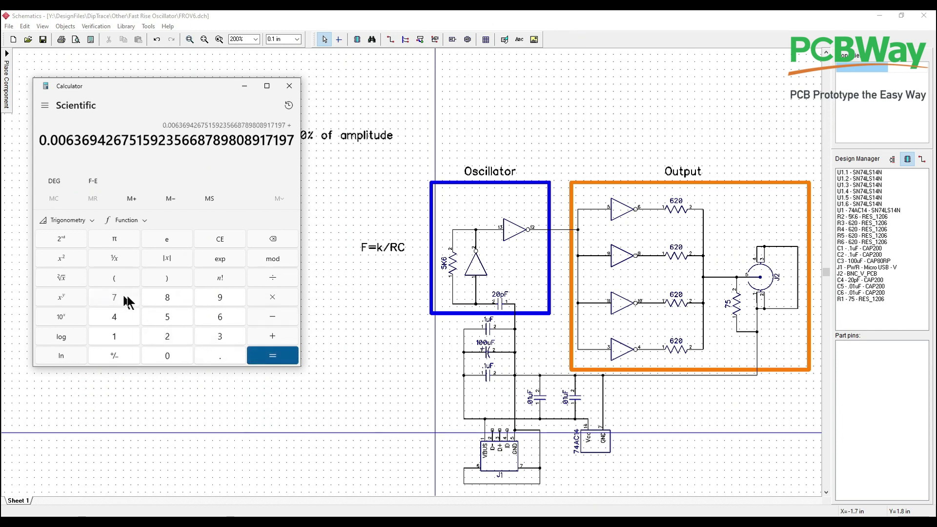
left_click(122, 298)
left_click(163, 318)
left_click(116, 258)
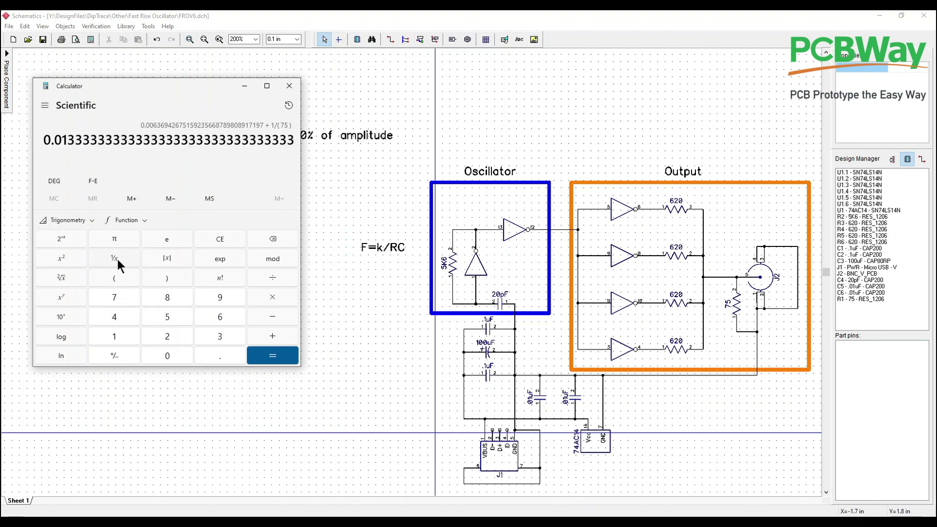
left_click(269, 358)
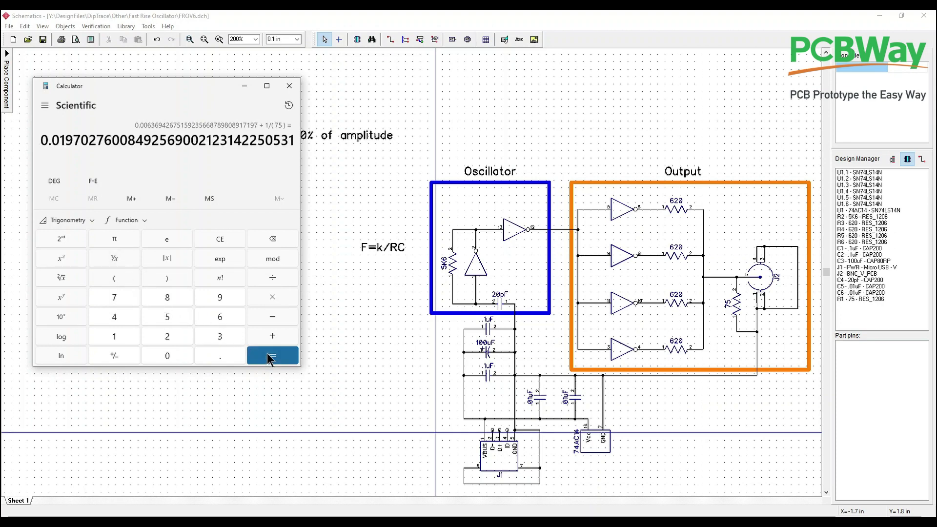
left_click(116, 264)
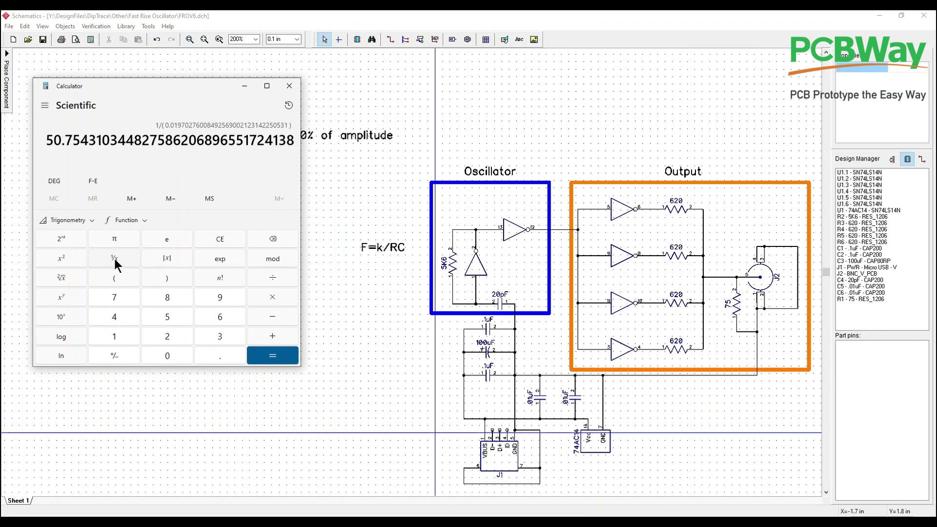
left_click(290, 89)
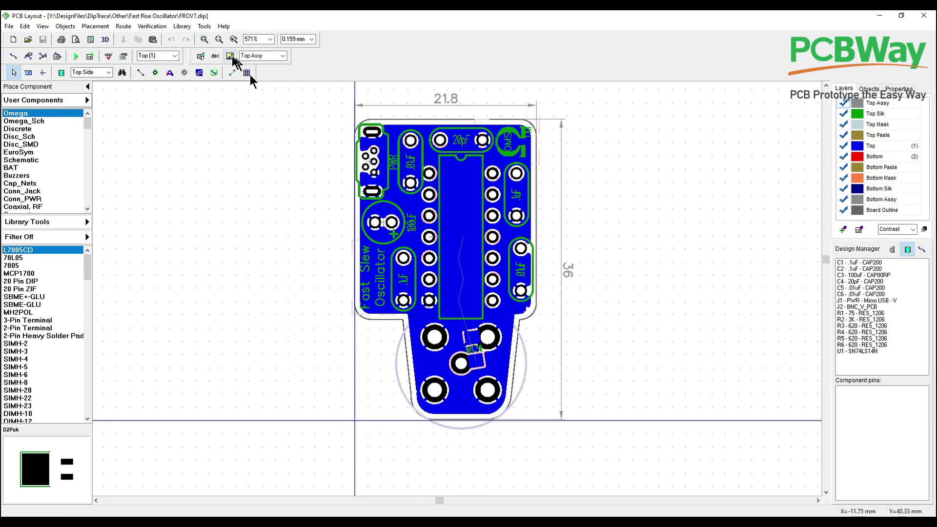
Step: View the FROV7 board's Bottom (2) copper layer, then return to Top (1)
left_click(174, 56)
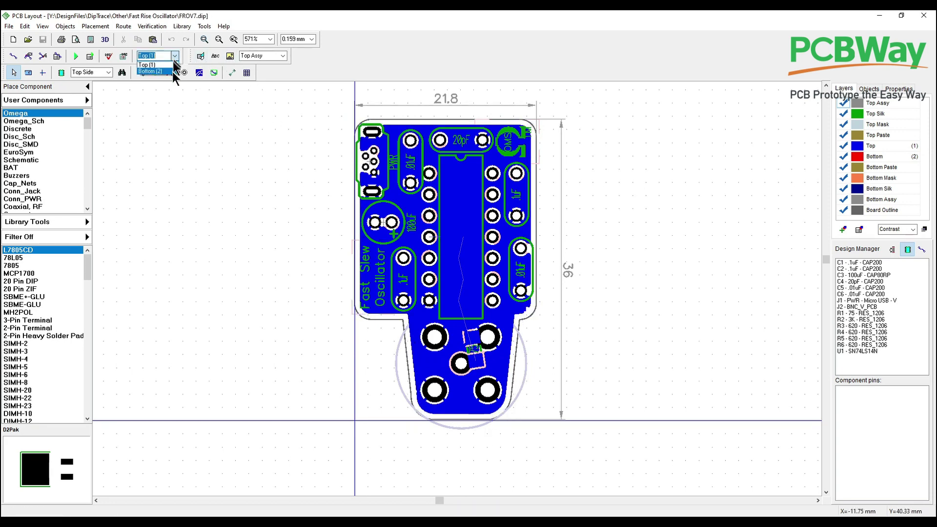
left_click(171, 71)
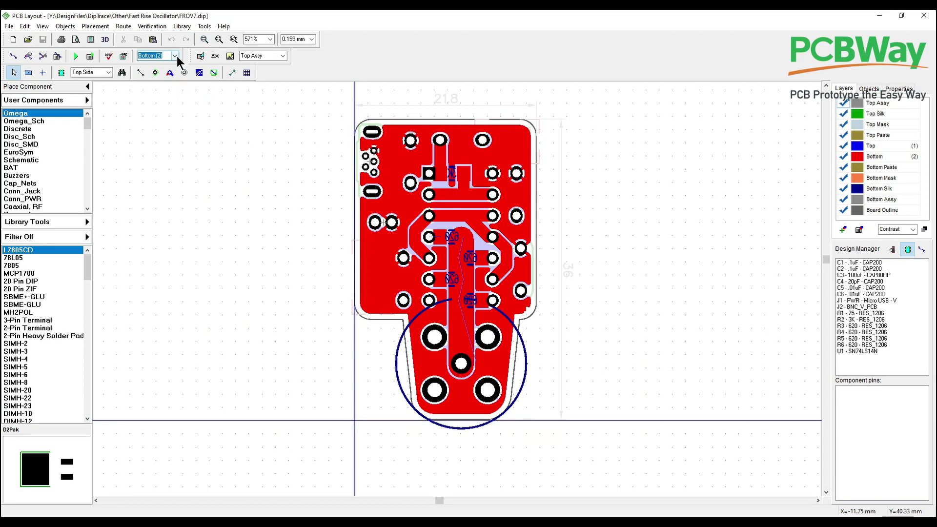
left_click(174, 56)
left_click(156, 64)
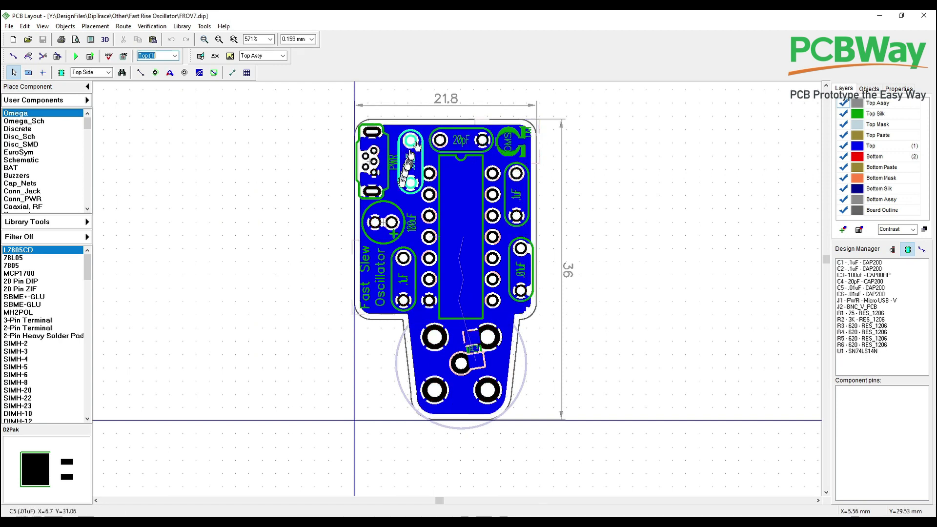
Step: Switch to the Bottom (2) layer and select the central output trace and connector J2
left_click(174, 56)
left_click(155, 72)
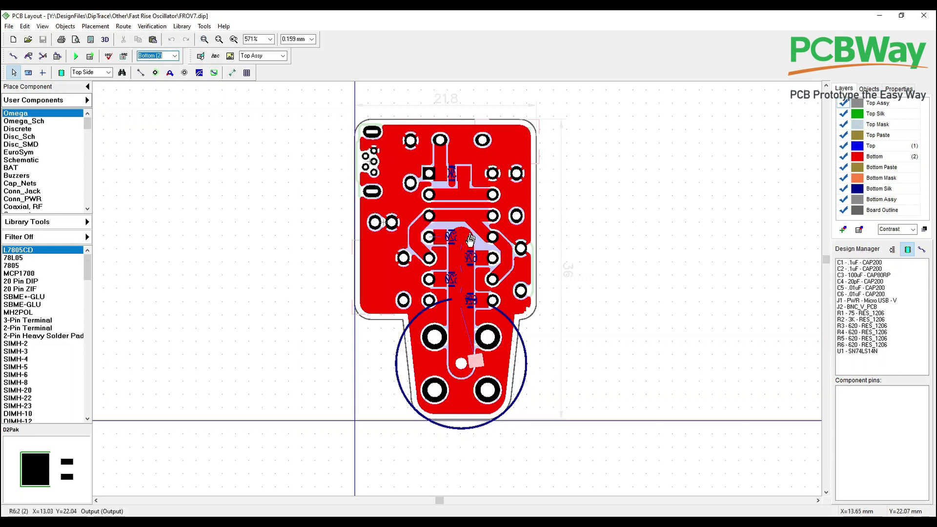
left_click(465, 276)
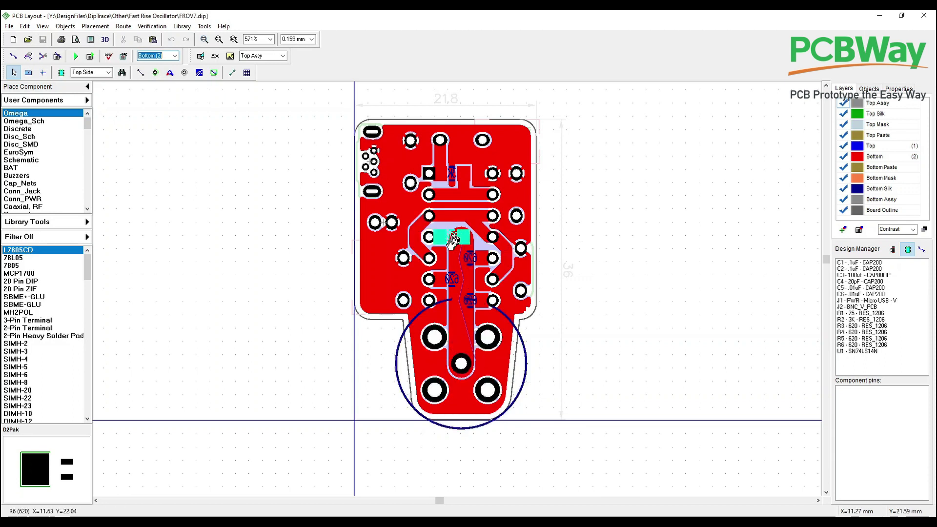
left_click(445, 342)
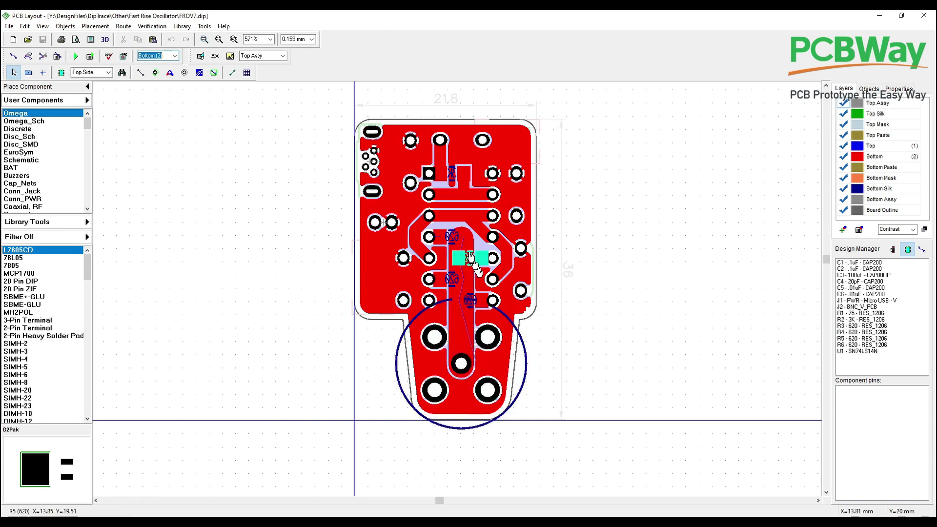
left_click(469, 359)
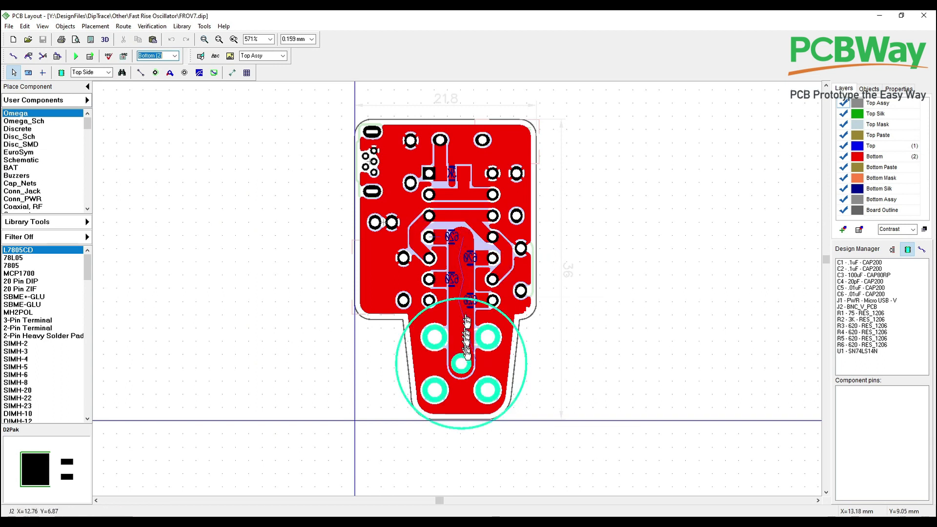
Step: Switch the layer combo box back to Top (1)
left_click(174, 57)
left_click(147, 64)
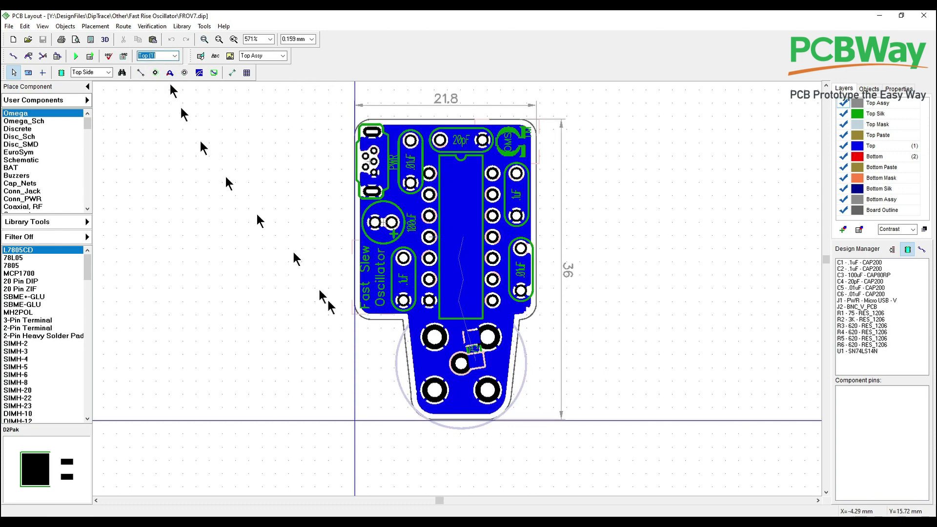